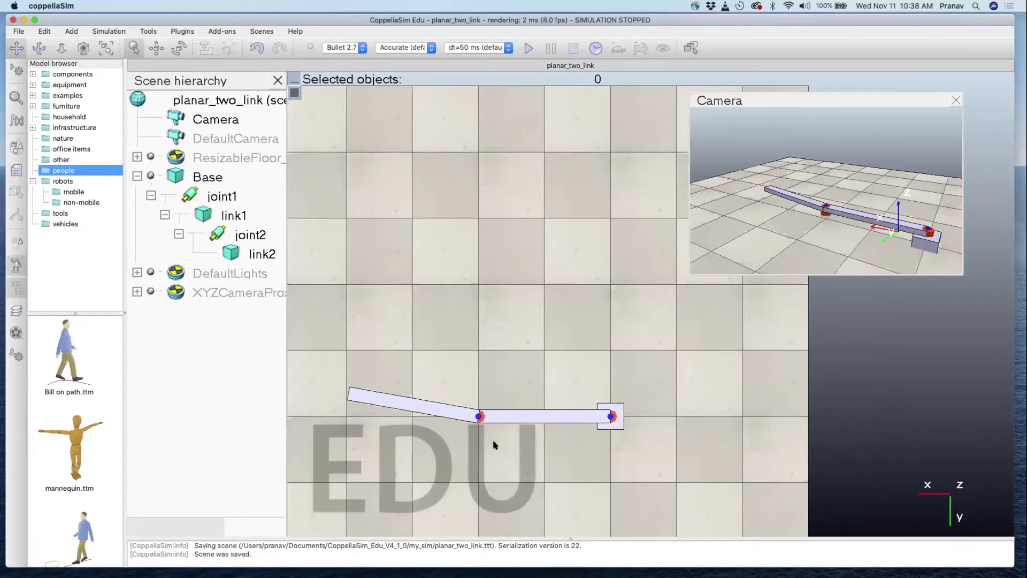
Switch joint1 from torque/force mode to inverse kinematics mode
left_click(191, 194)
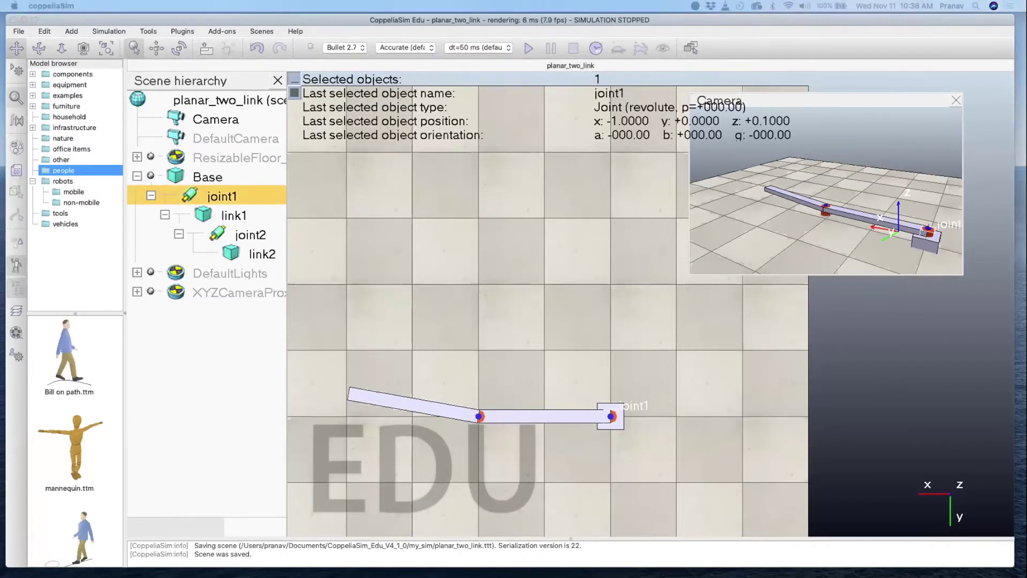
double_click(190, 194)
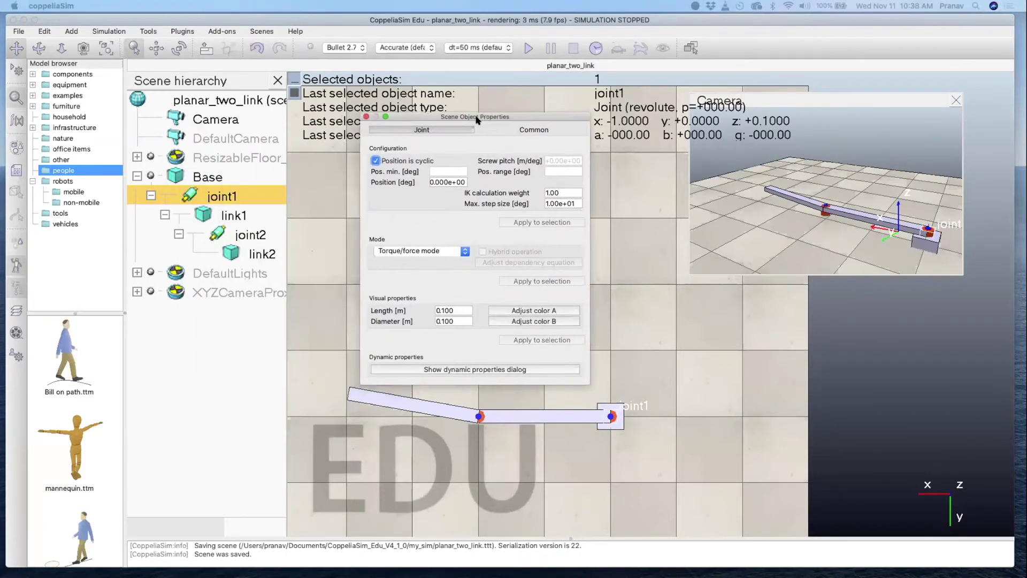
left_click(430, 253)
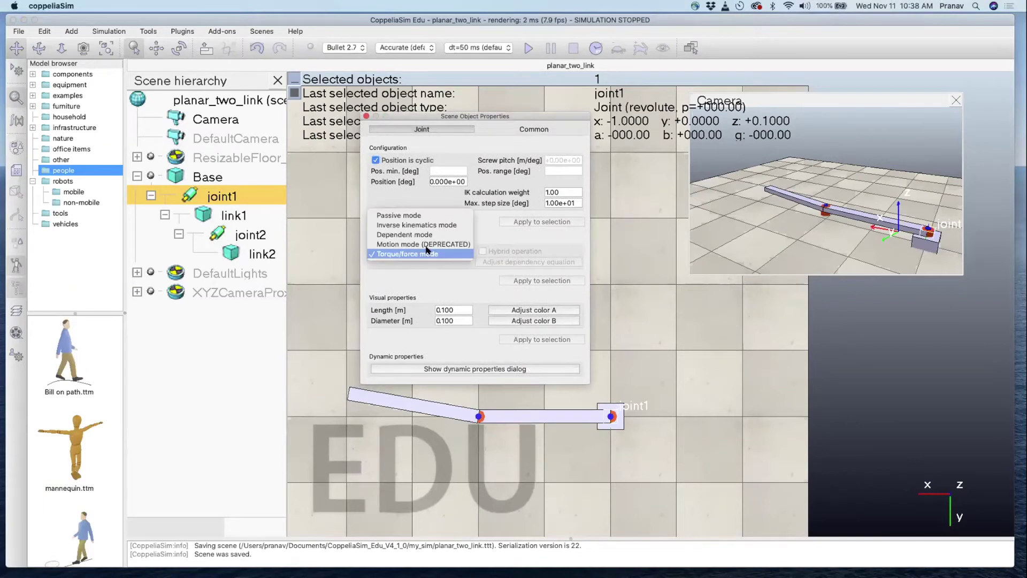
left_click(409, 225)
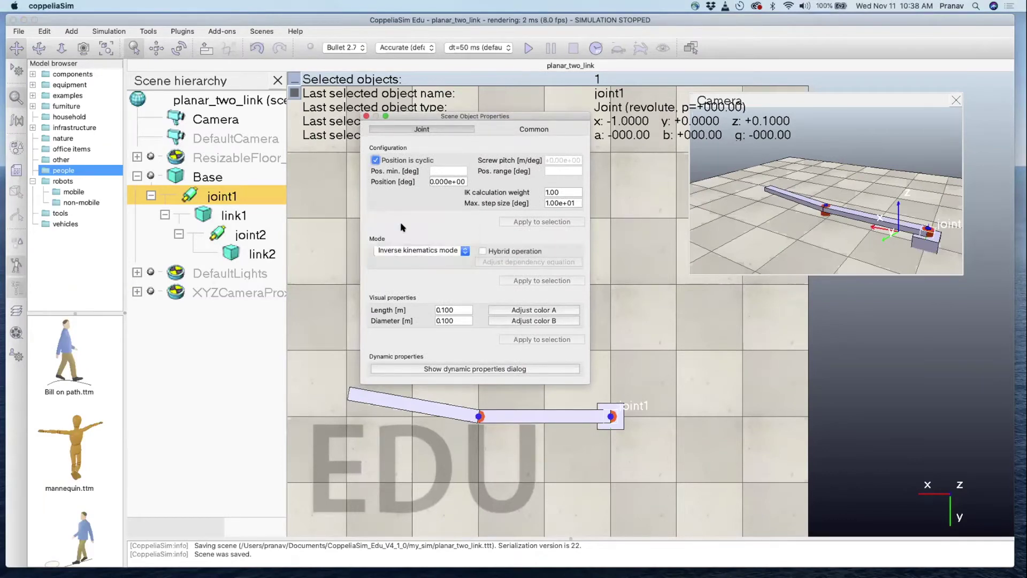
left_click(367, 117)
Switch joint2 to inverse kinematics mode as well
double_click(217, 234)
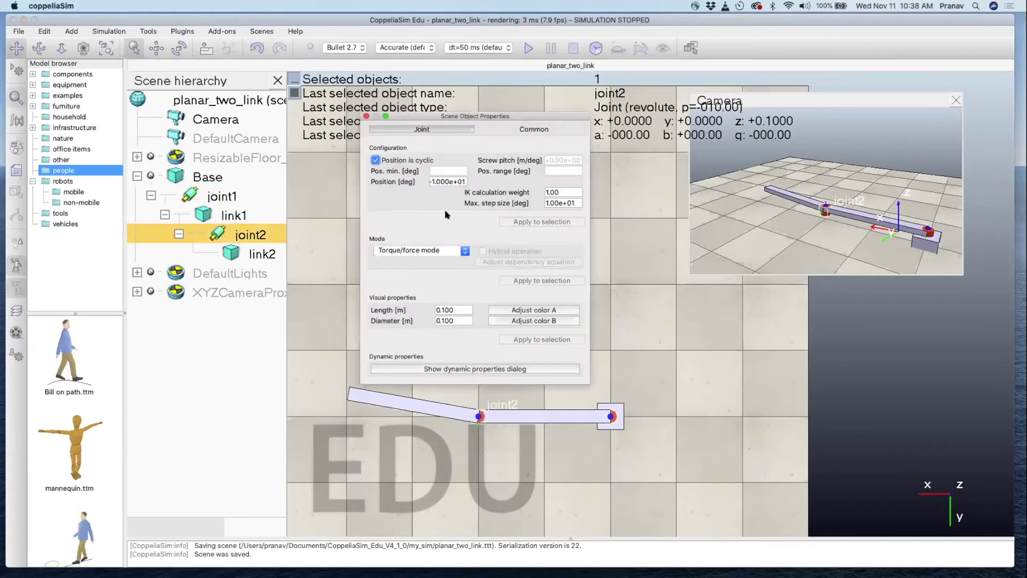
left_click(421, 250)
left_click(410, 220)
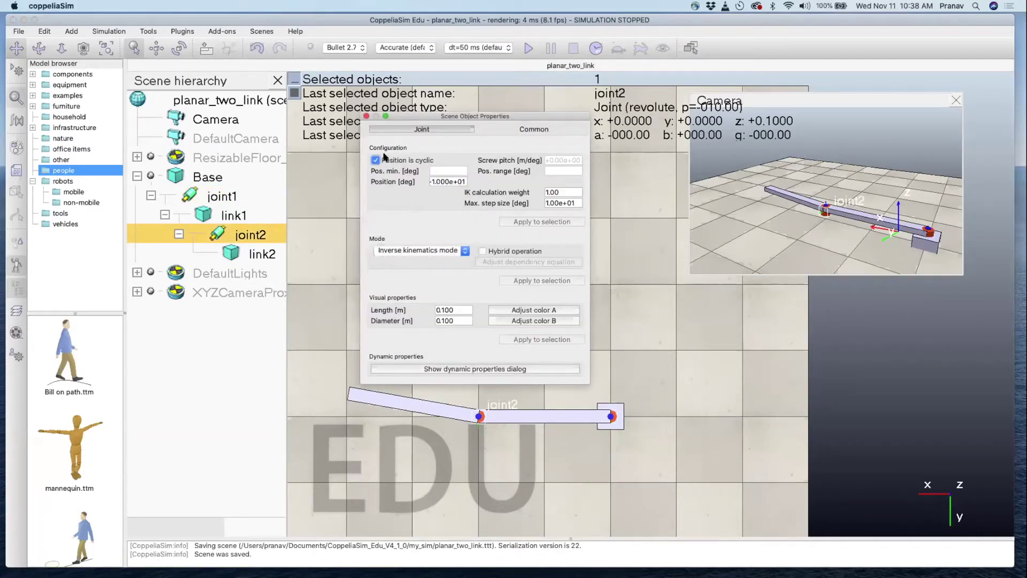
left_click(367, 116)
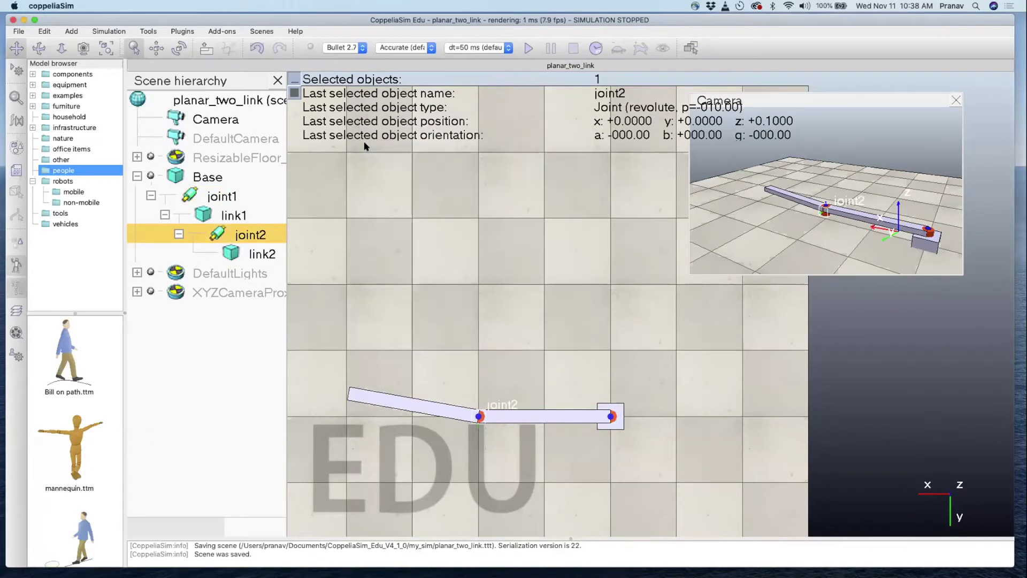
Untick 'Body is dynamic' for link1 in its dynamic properties
double_click(204, 214)
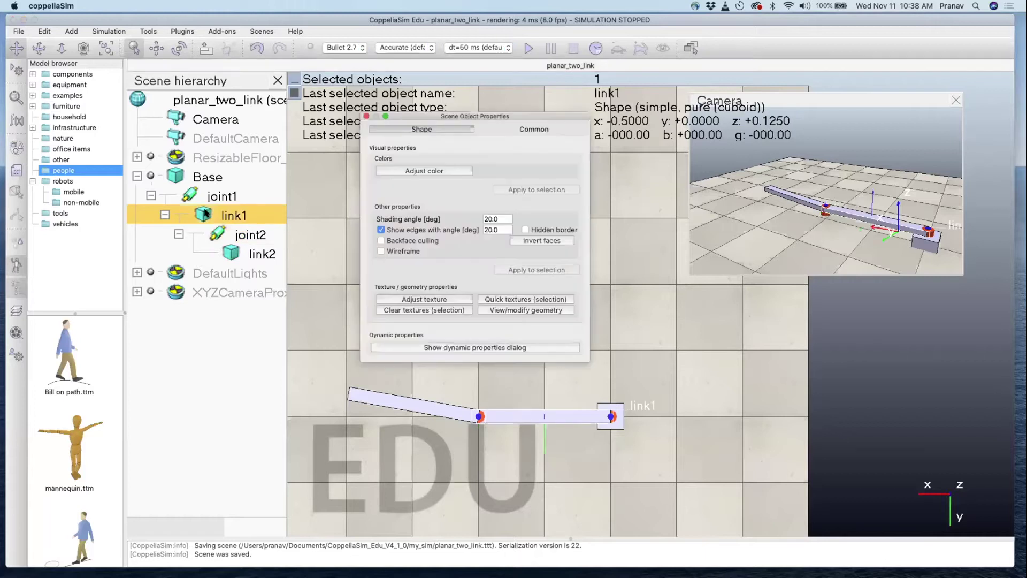
left_click(493, 346)
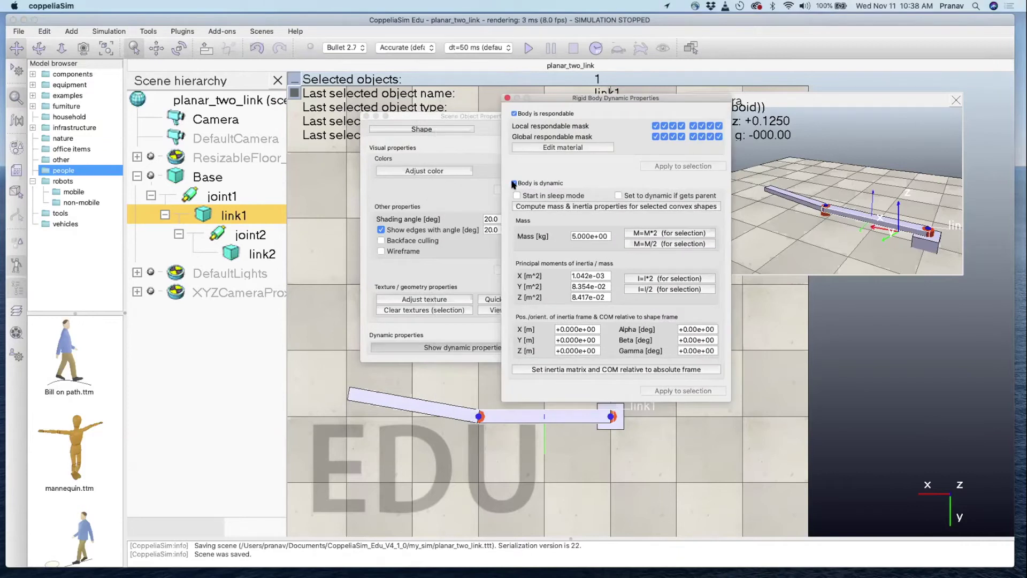
left_click(514, 184)
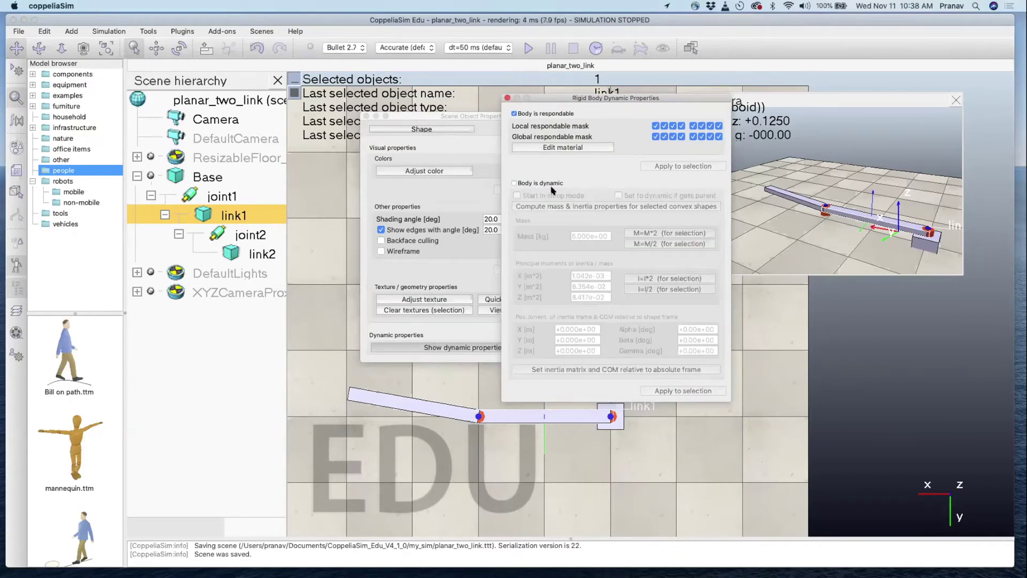
left_click(507, 98)
left_click(367, 116)
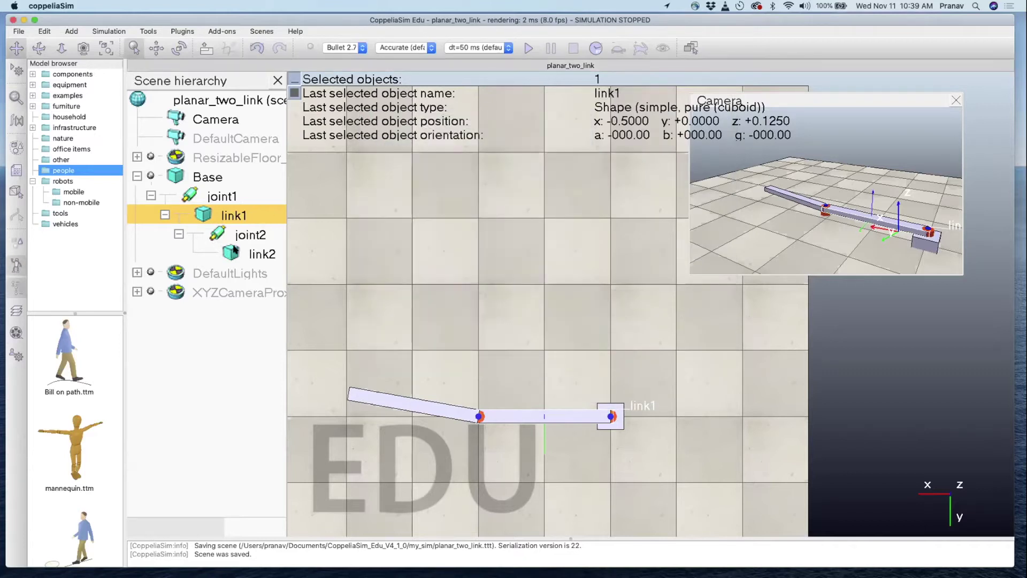
Make link2 non-dynamic too, then run a test simulation and stop it
double_click(233, 251)
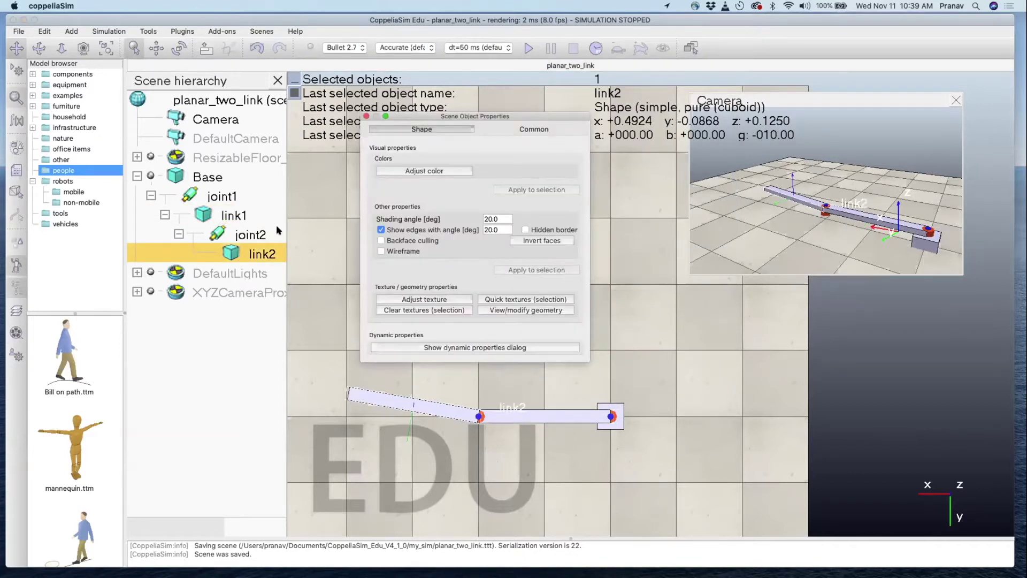
left_click(430, 345)
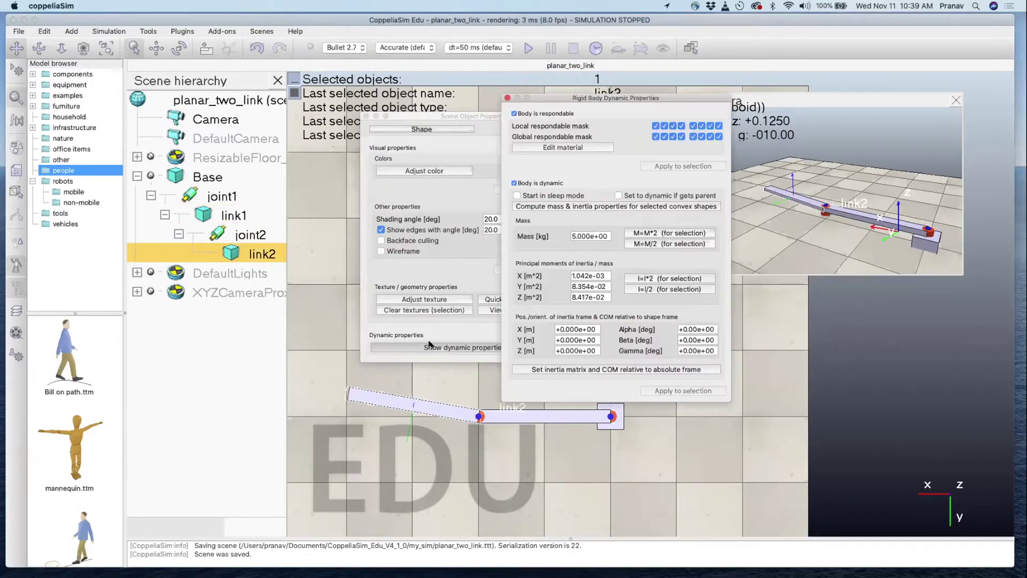
left_click(515, 183)
left_click(507, 98)
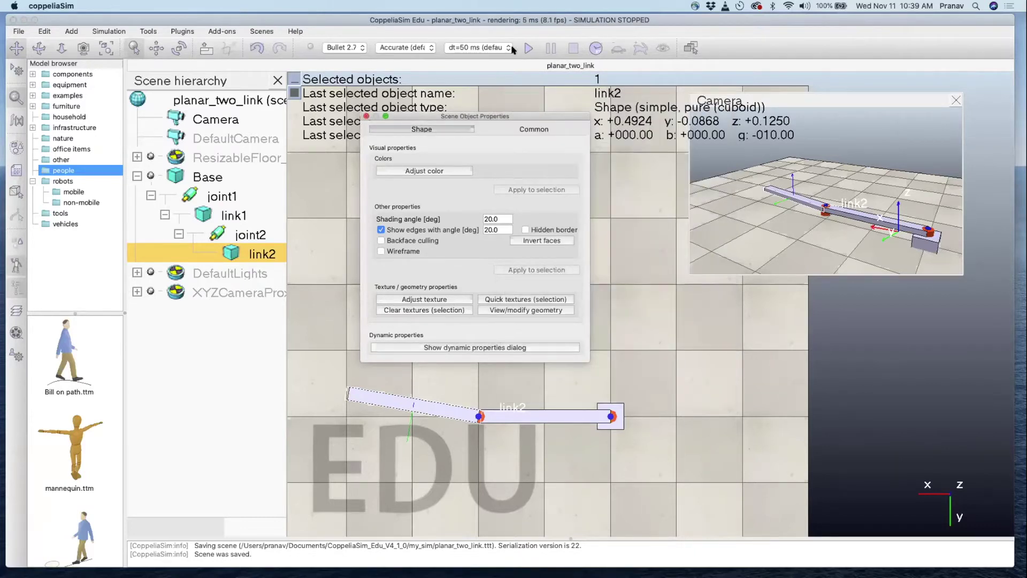
left_click(529, 48)
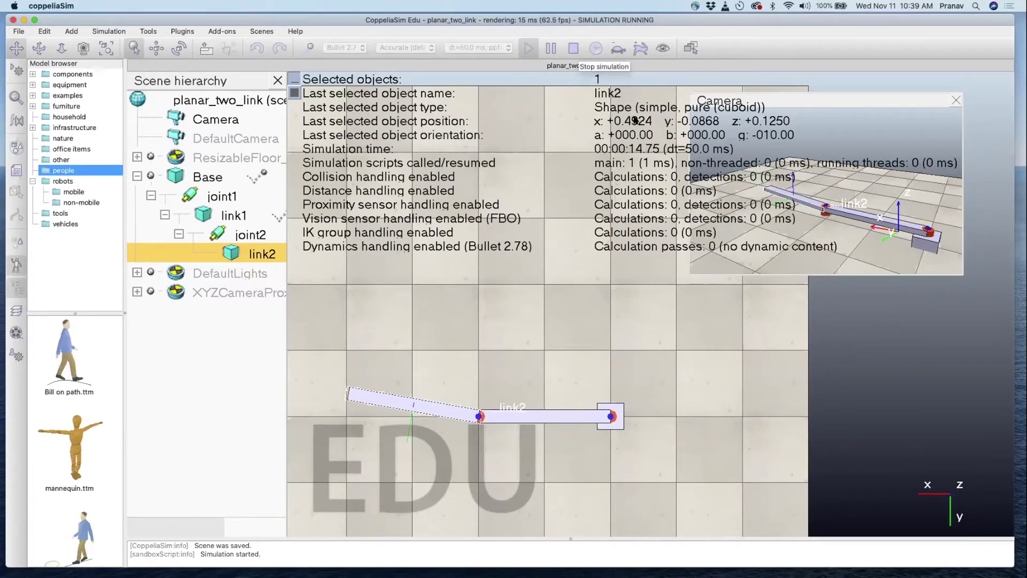
left_click(573, 49)
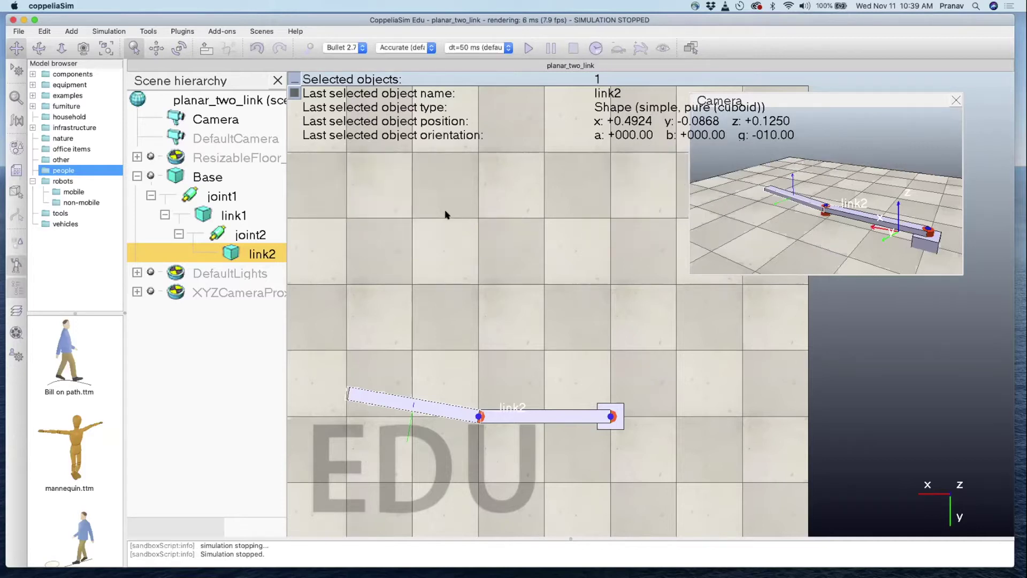
Add a new dummy and rename it 'Endeffector'
left_click(79, 31)
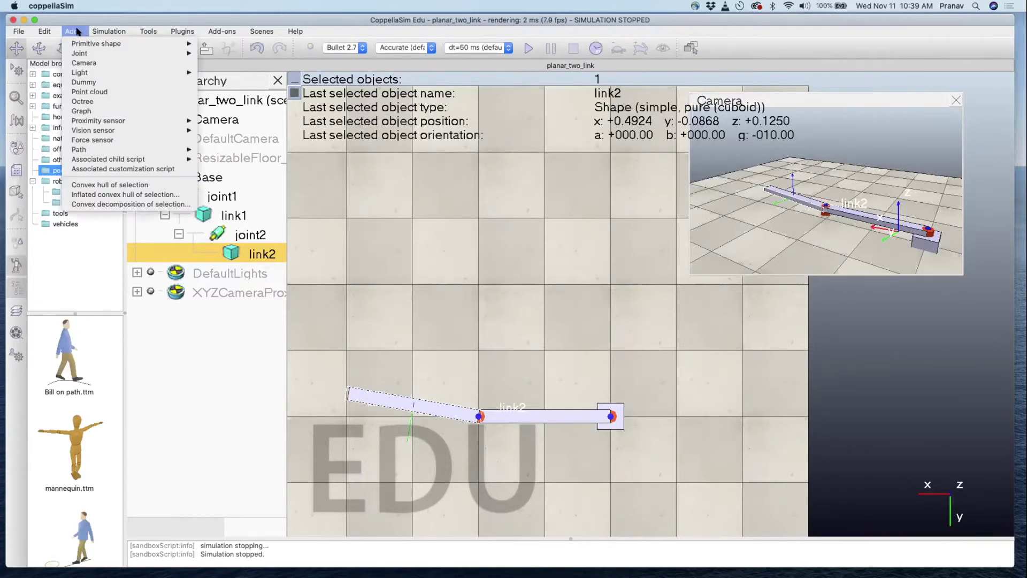
left_click(85, 81)
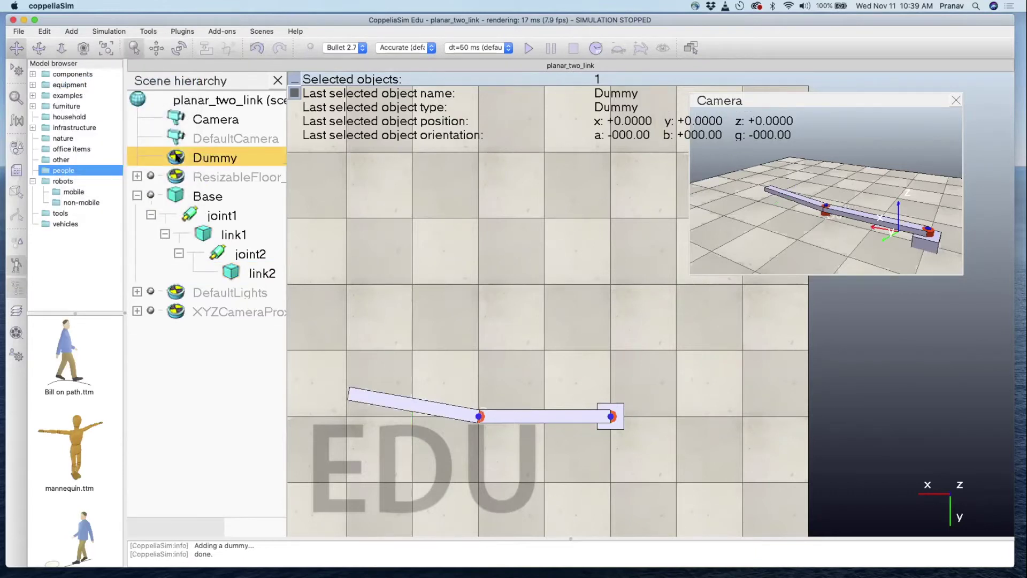
double_click(211, 160)
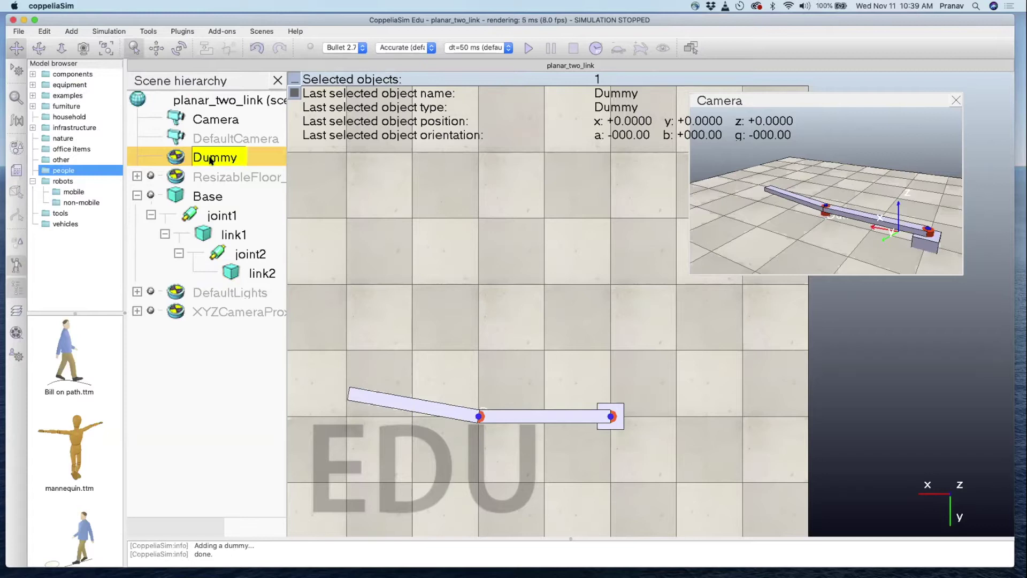
key("BackSpace")
key("BackSpace")
key("BackSpace")
key("BackSpace")
key("BackSpace")
type("E")
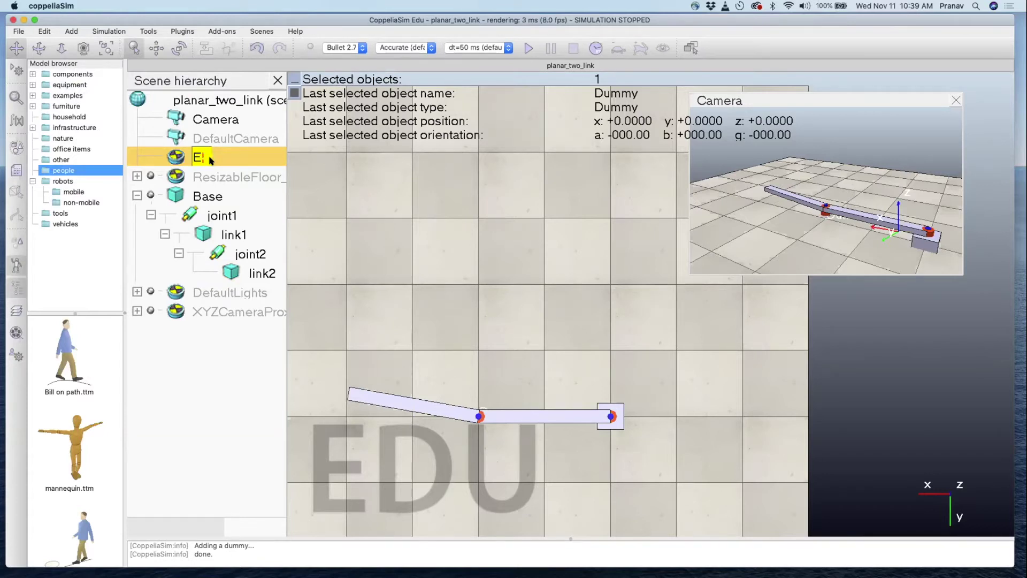
type("ndeffe")
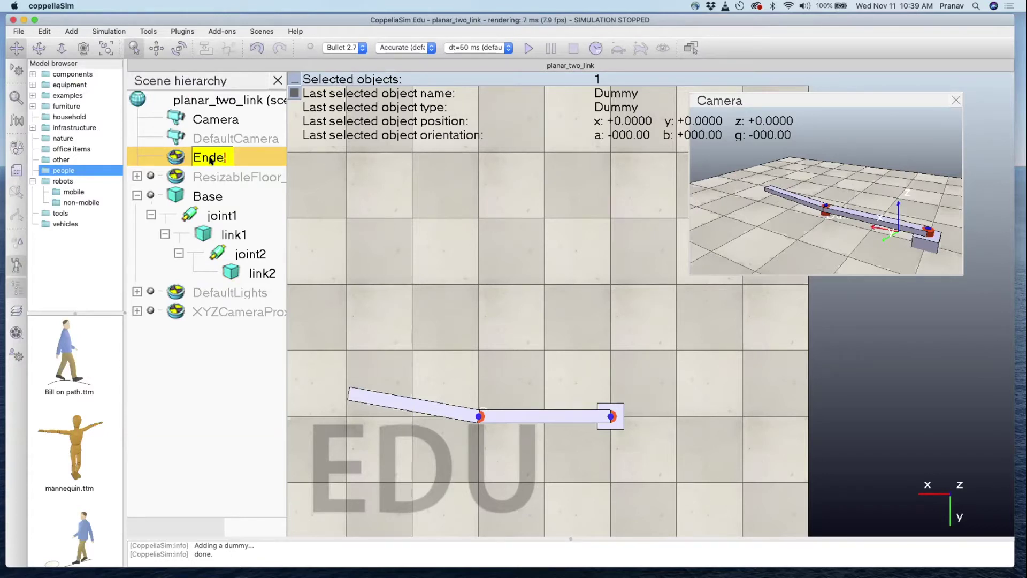
key("BackSpace")
key("BackSpace")
type("fector")
key("Return")
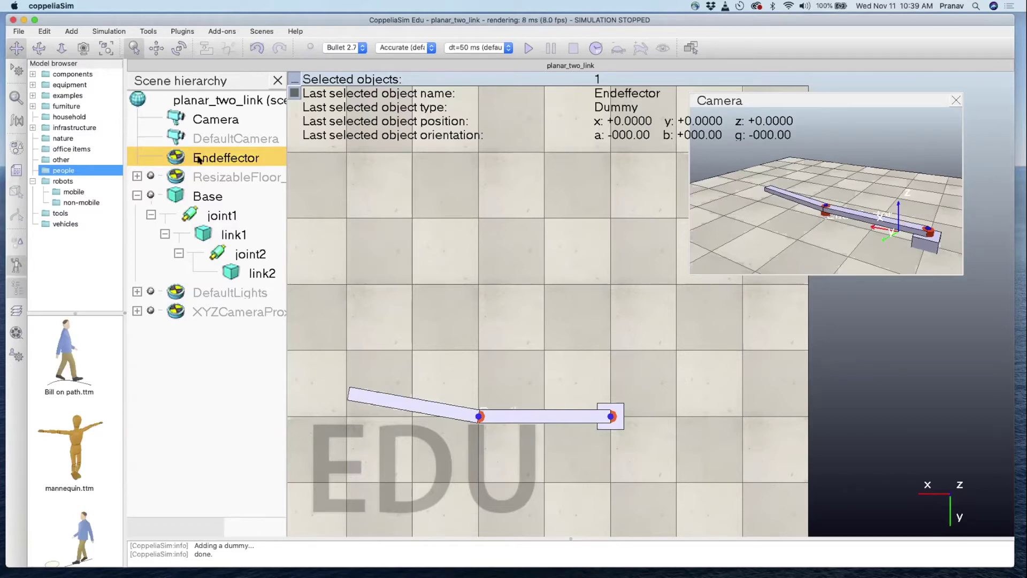
Set Endeffector's object size to 0.0500 and close its properties
double_click(185, 158)
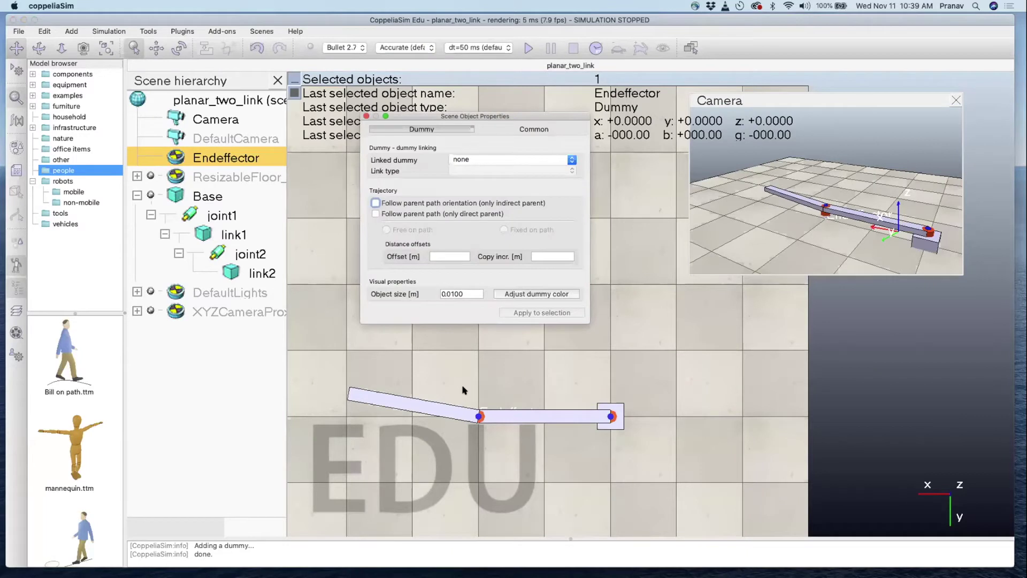
double_click(449, 293)
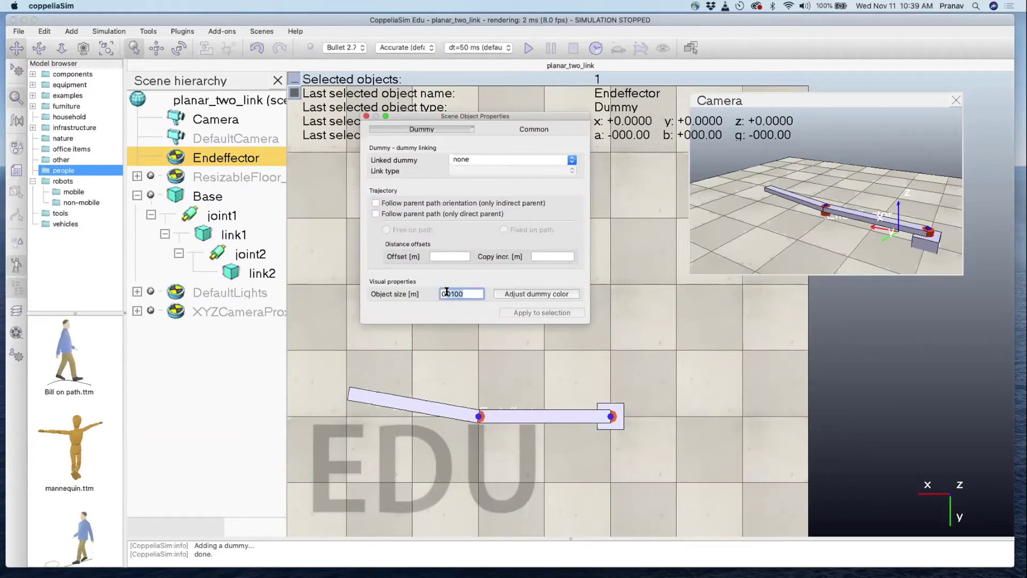
type("0.0")
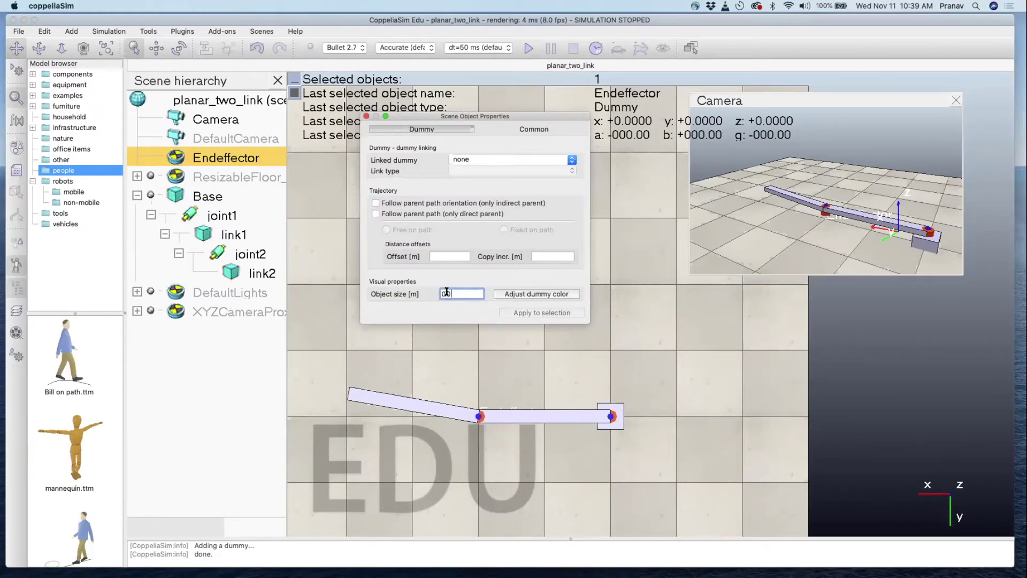
type("500")
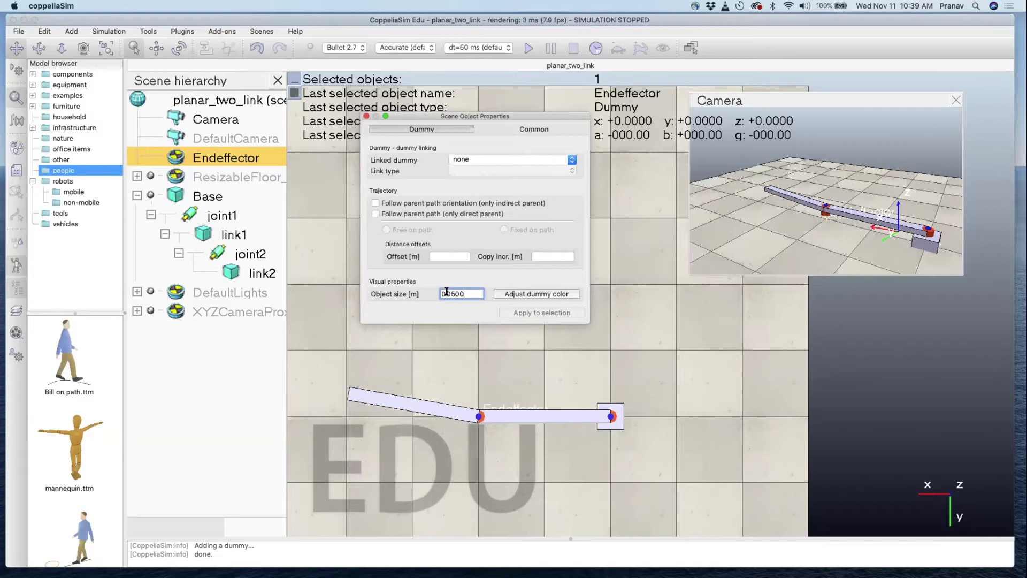
left_click(367, 116)
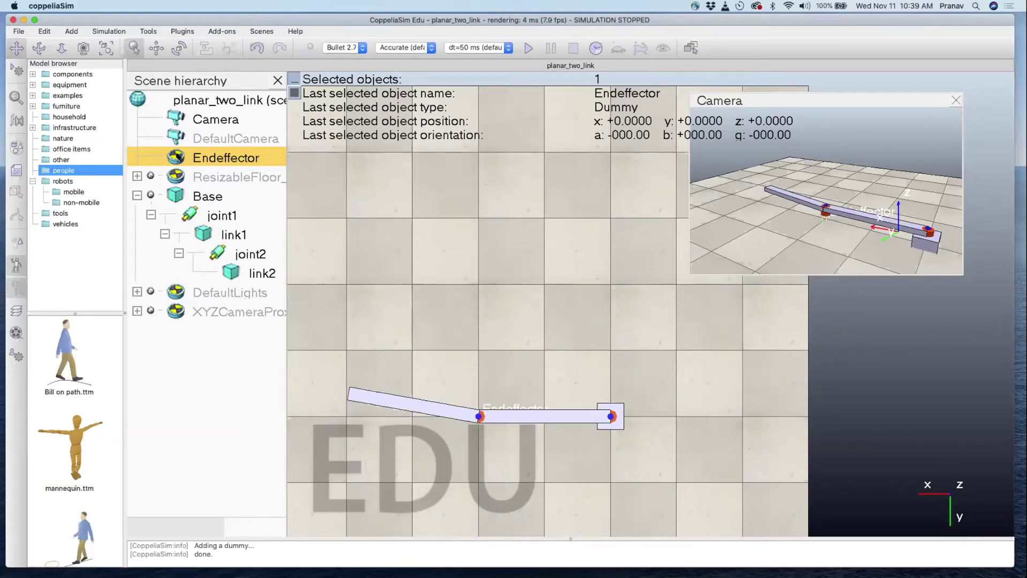
Make Endeffector a child of link2 in the scene hierarchy, undoing a mistaken change
left_click_drag(178, 157, 241, 273)
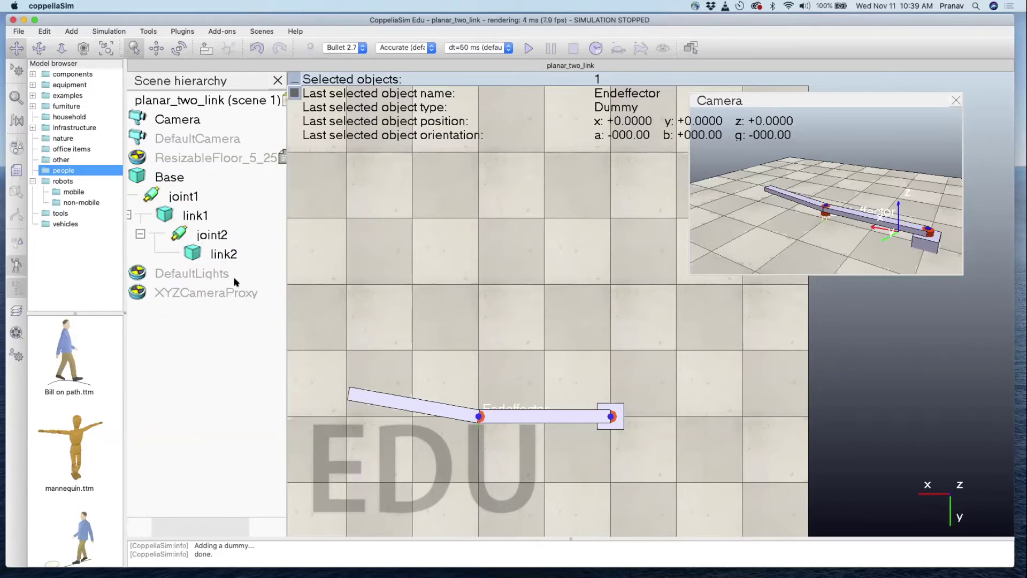
left_click(182, 375)
left_click_drag(311, 284, 358, 291)
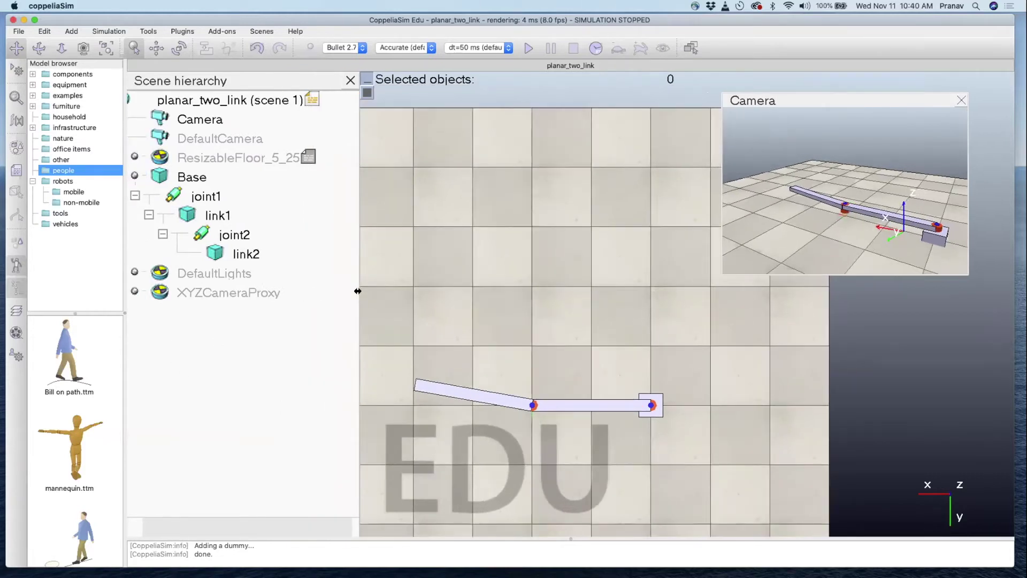
key("super+z")
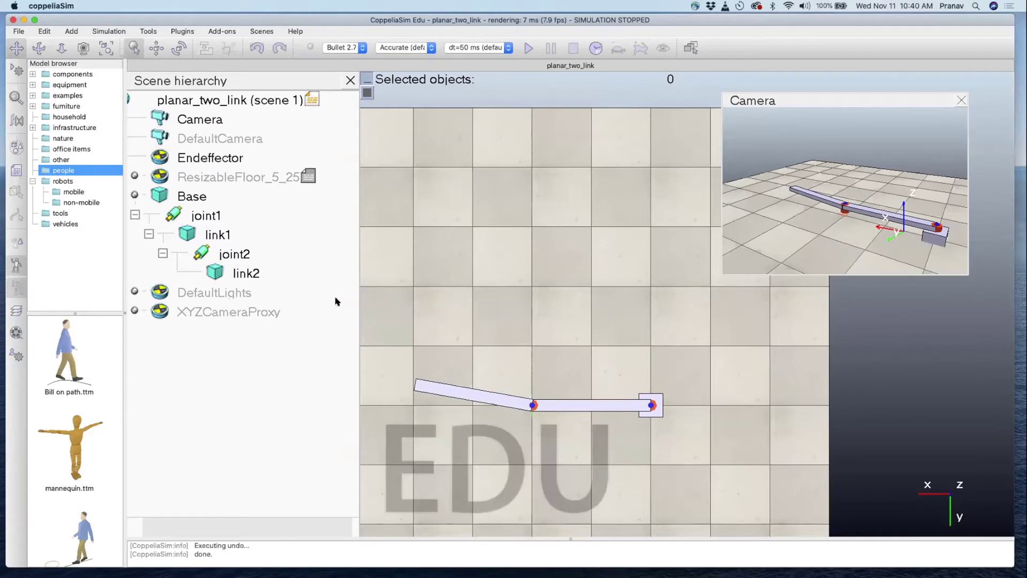
left_click_drag(166, 157, 239, 272)
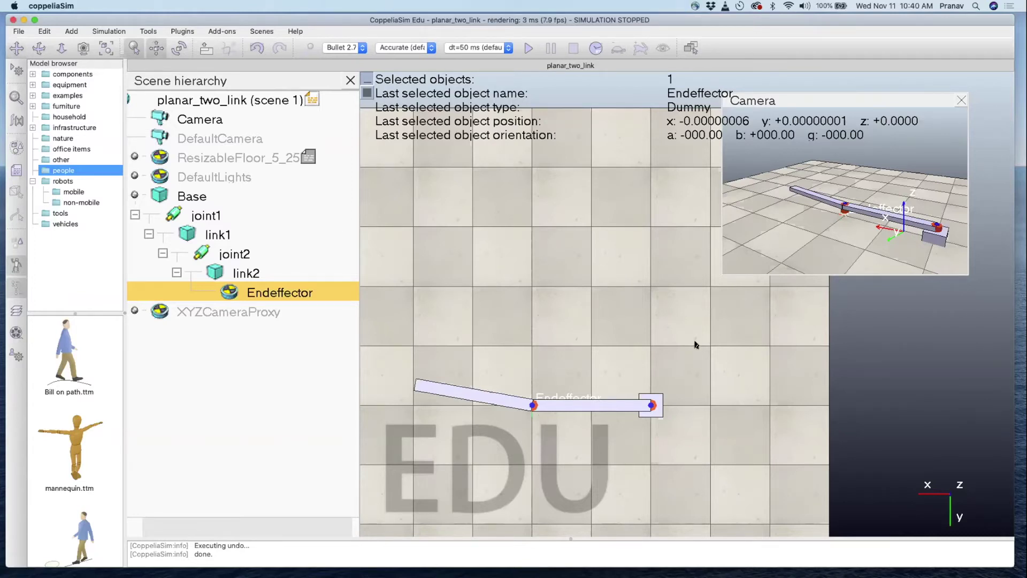
Drag Endeffector up above the arm and begin editing its object size
left_click_drag(533, 405, 497, 268)
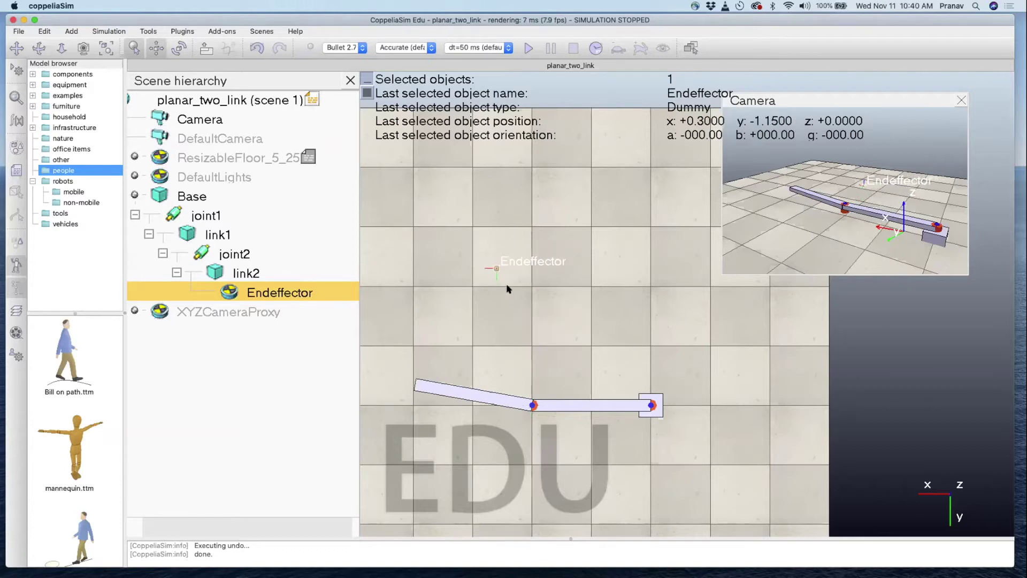
double_click(231, 292)
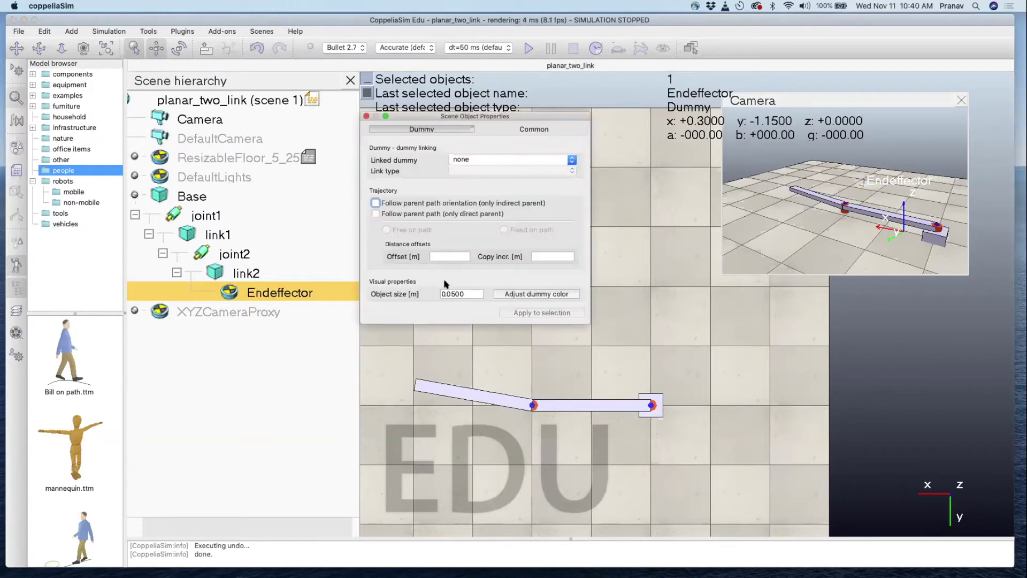
left_click(450, 293)
Change Endeffector's object size to 0.1 and close its properties
key("BackSpace")
key("BackSpace")
key("BackSpace")
key("BackSpace")
key("BackSpace")
key("BackSpace")
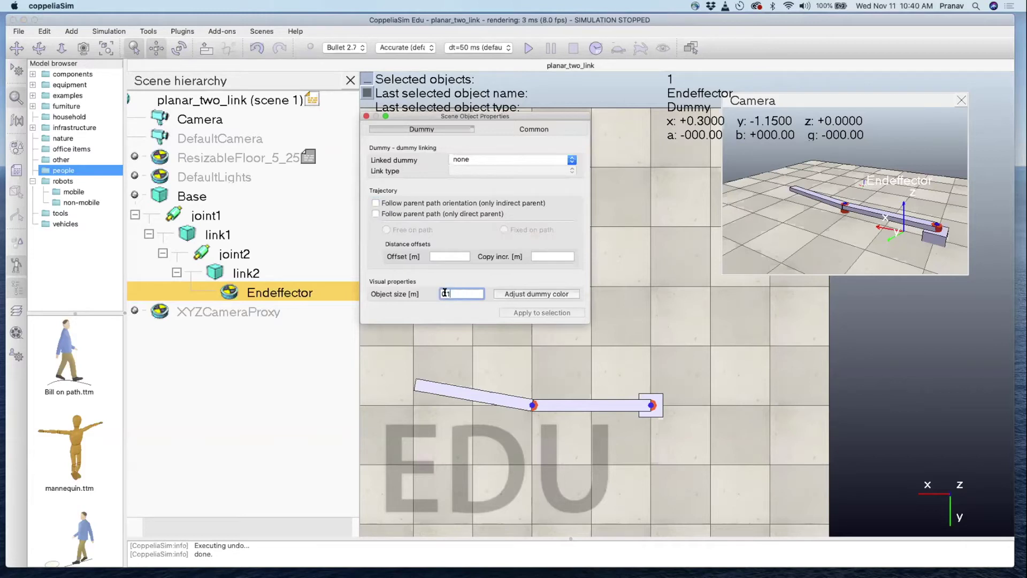
type("0.1")
key("Return")
left_click(366, 115)
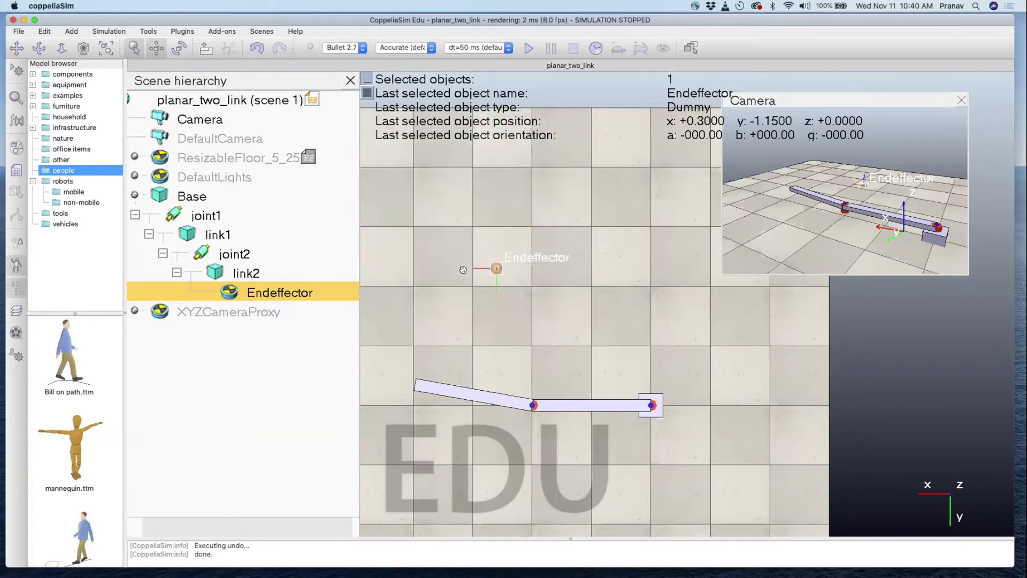
Zero Endeffector's X, Y and Z position relative to its parent link2
left_click(156, 47)
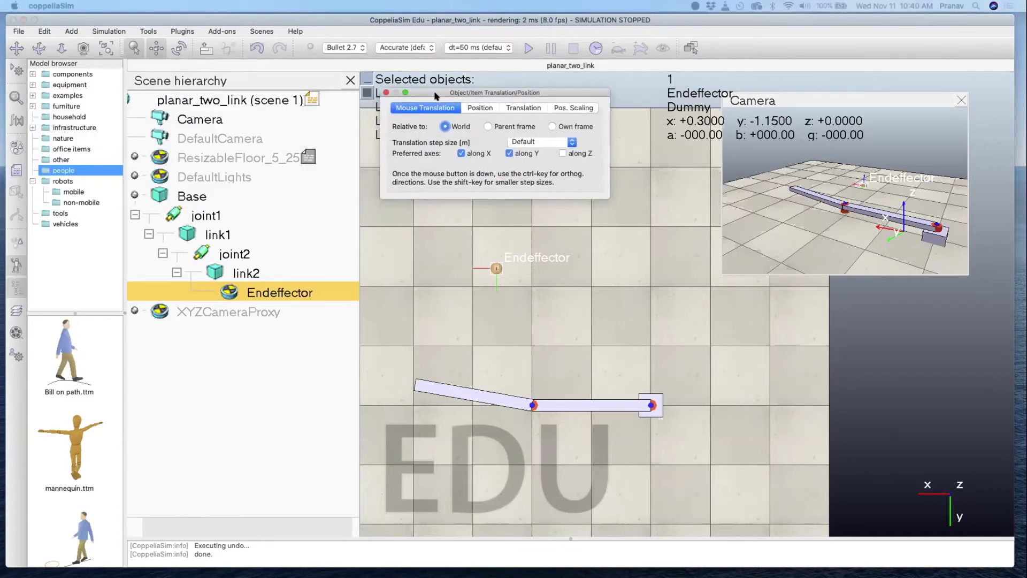
left_click(481, 108)
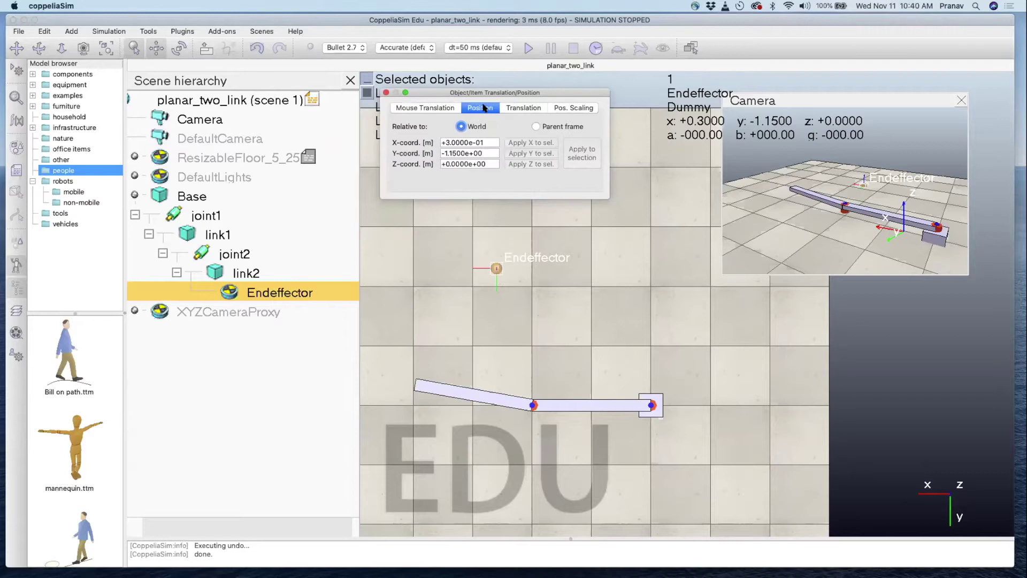
left_click(536, 127)
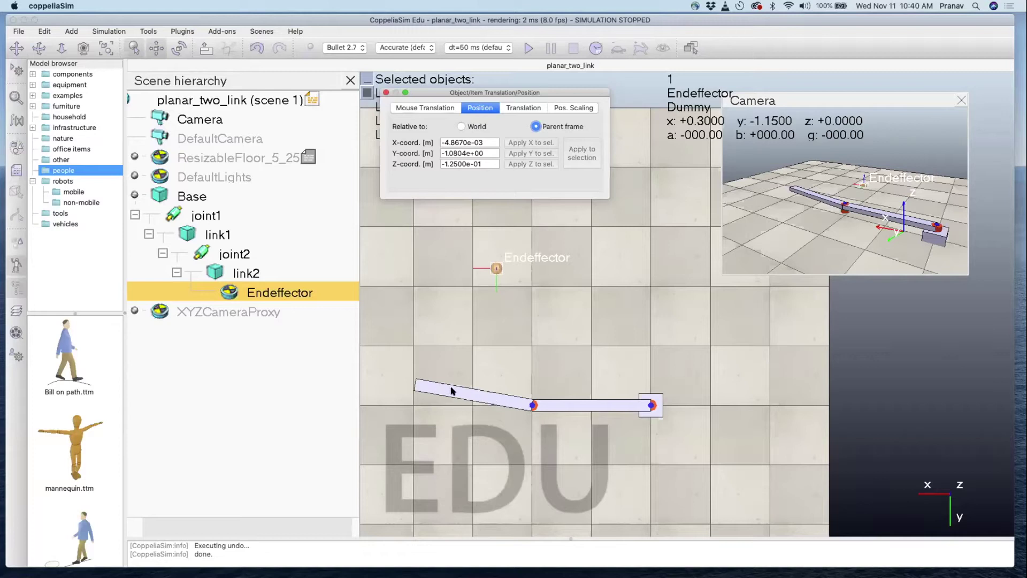
left_click_drag(495, 142, 406, 140)
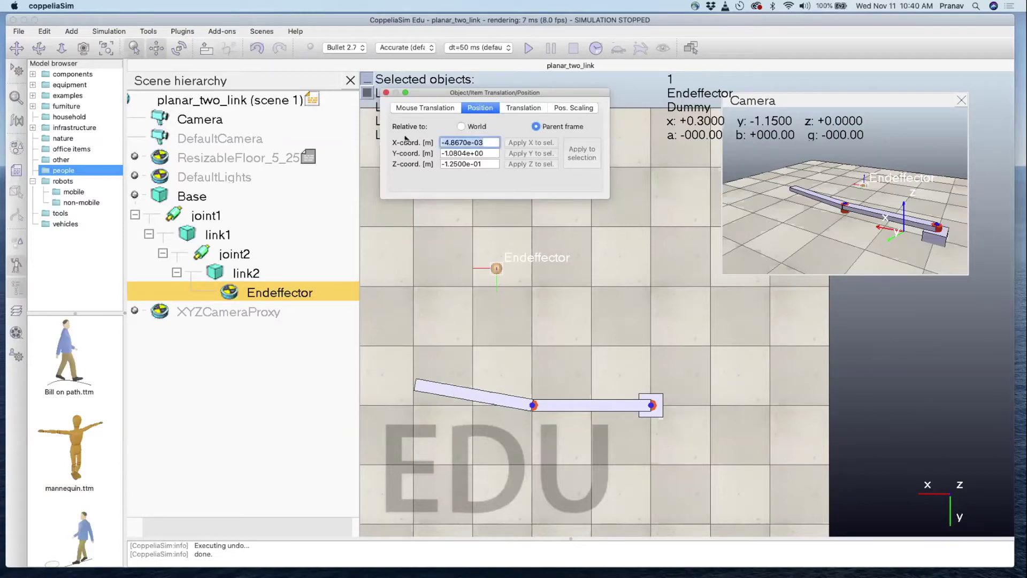
type("0")
key("Tab")
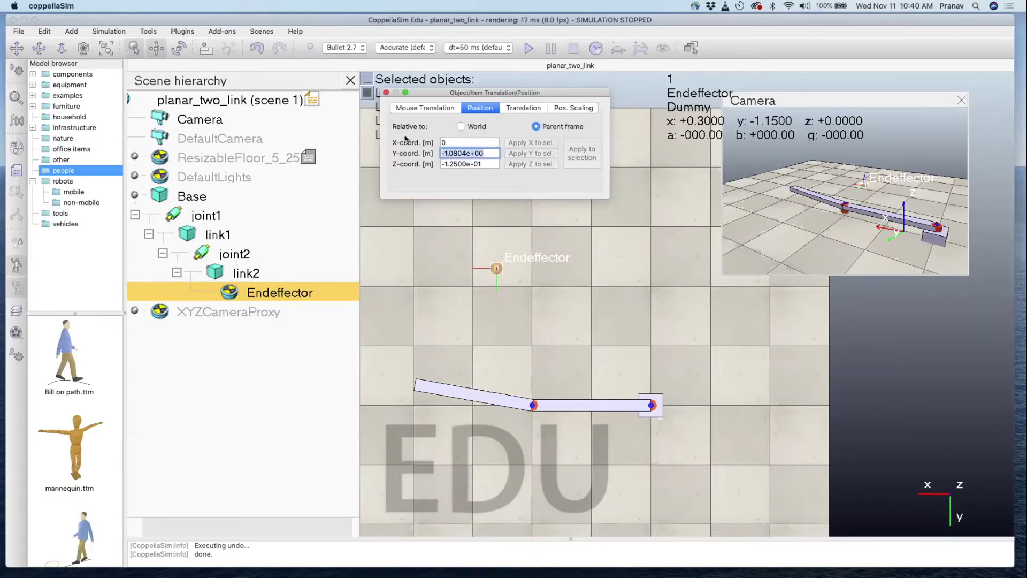
type("0")
key("Tab")
type("0")
key("Tab")
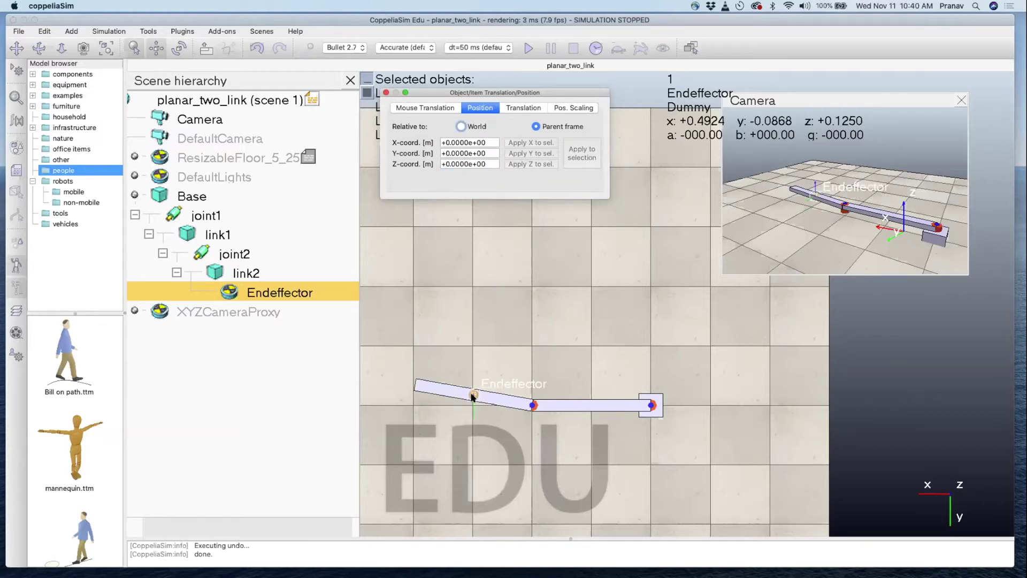
Set Endeffector's X to 0.5 in link2's frame to reach the arm tip
left_click(490, 141)
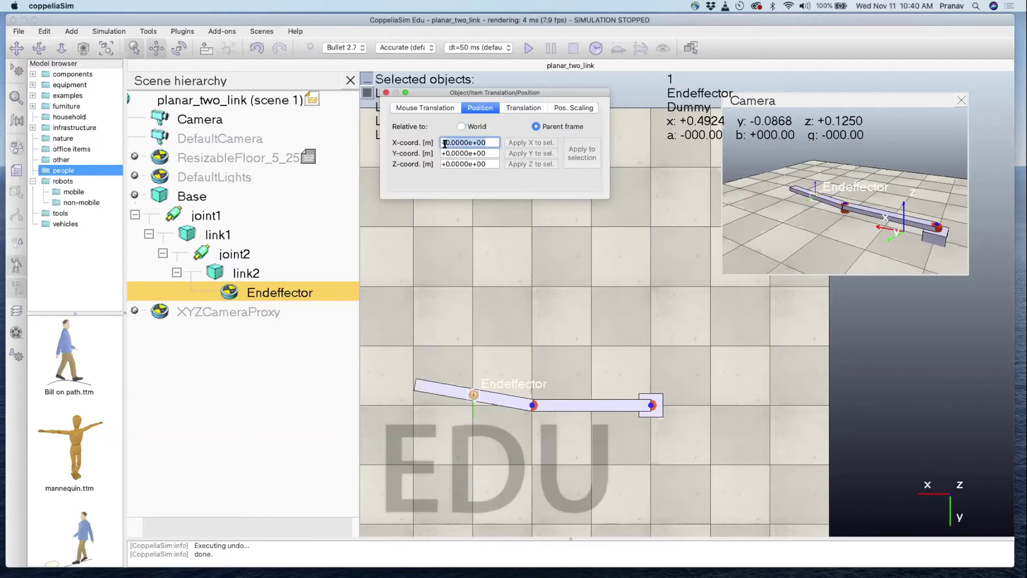
type("01")
key("Return")
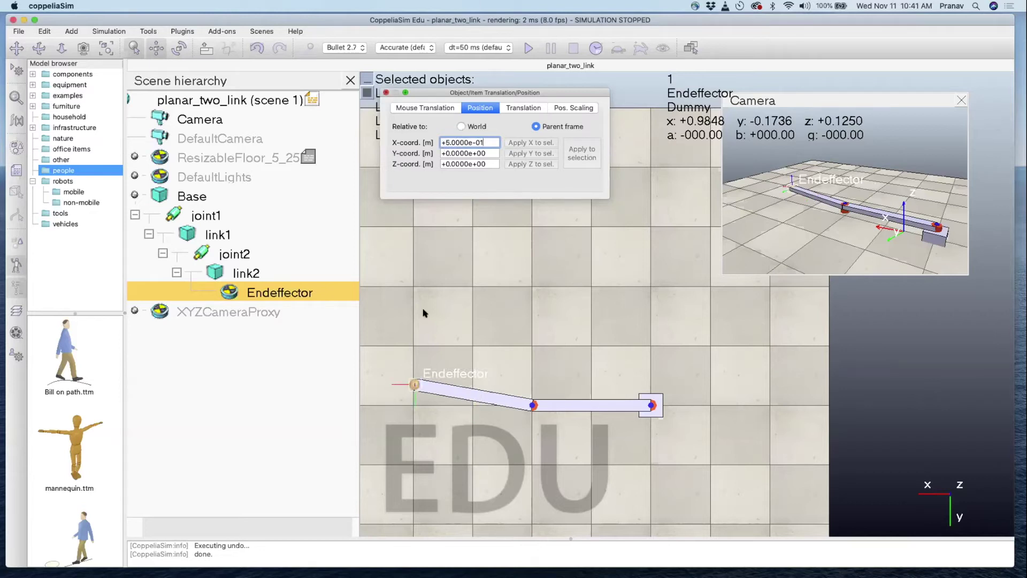
left_click(387, 91)
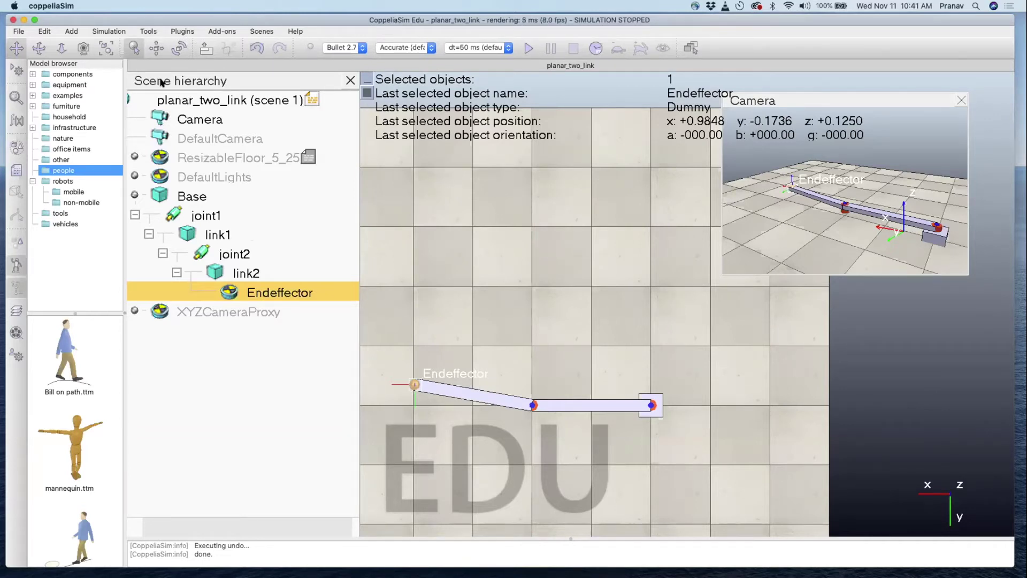
Add another dummy and rename it 'Reference'
left_click(71, 32)
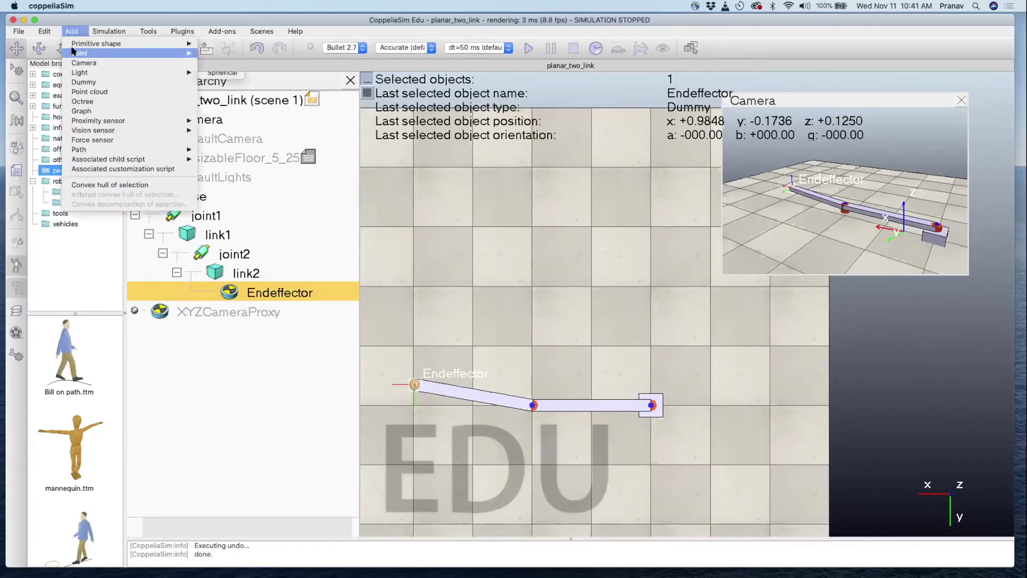
left_click(76, 82)
double_click(199, 156)
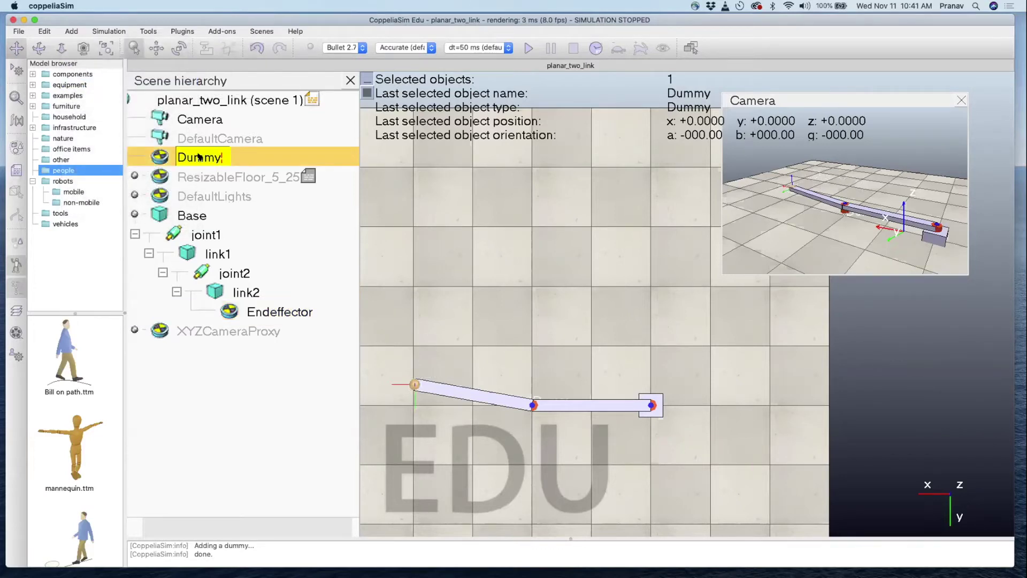
key("BackSpace")
type("R")
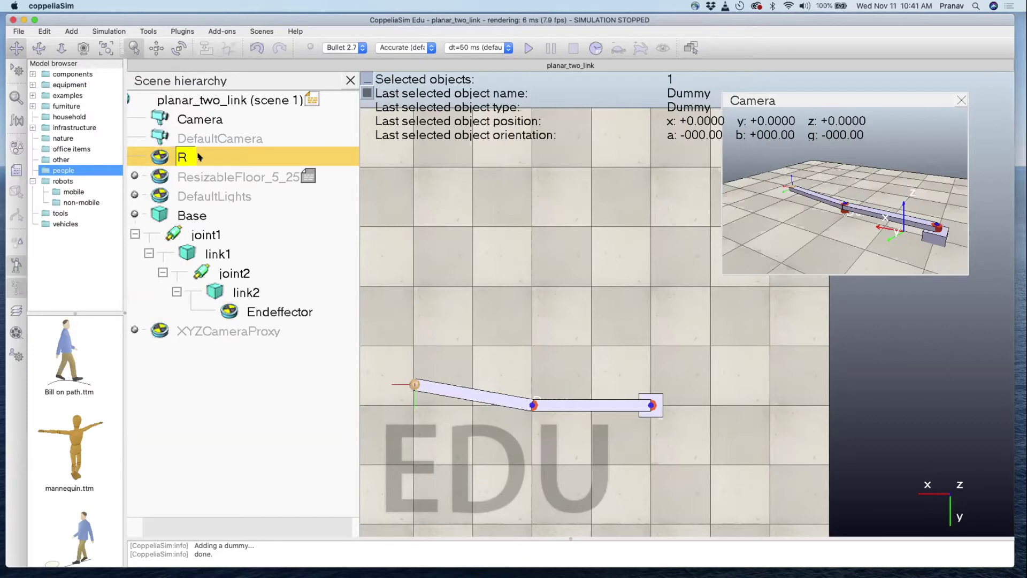
type("eference")
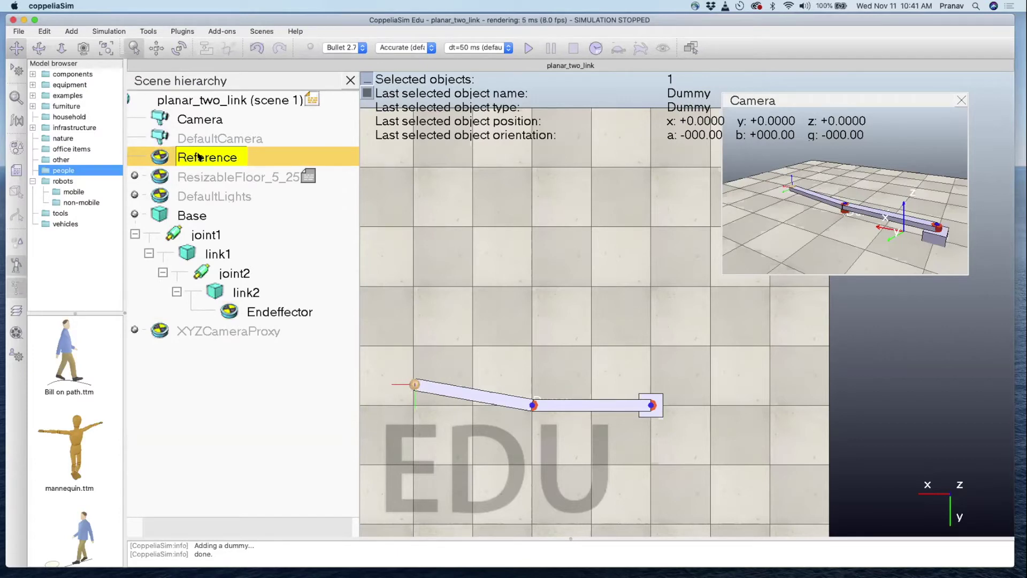
key("Return")
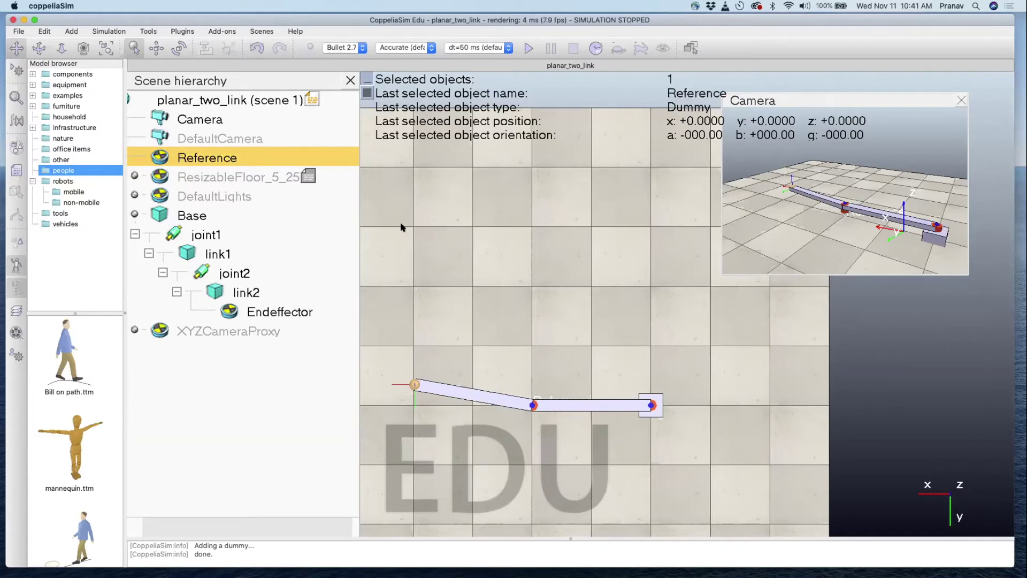
Set the Reference dummy's object size to 0.1, after first trying 0.5
double_click(160, 158)
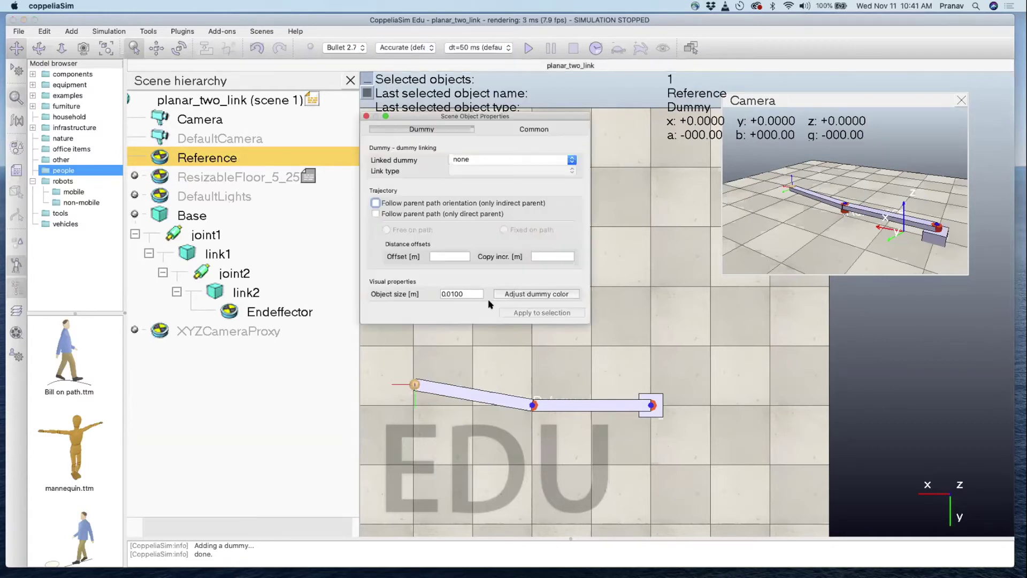
left_click(450, 294)
key("super+a")
type("0.5")
key("Return")
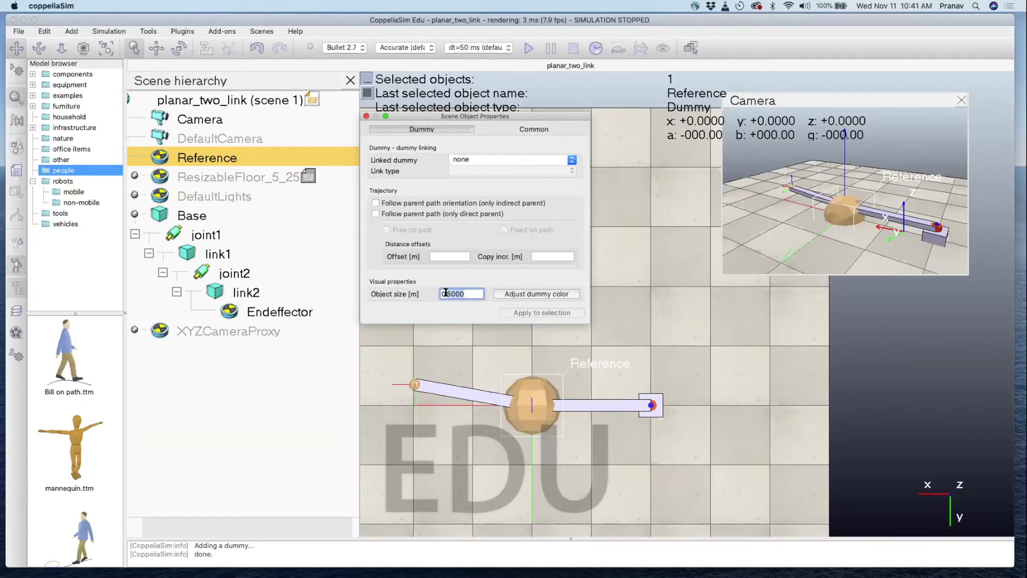
key("super+a")
type("0.1")
key("Return")
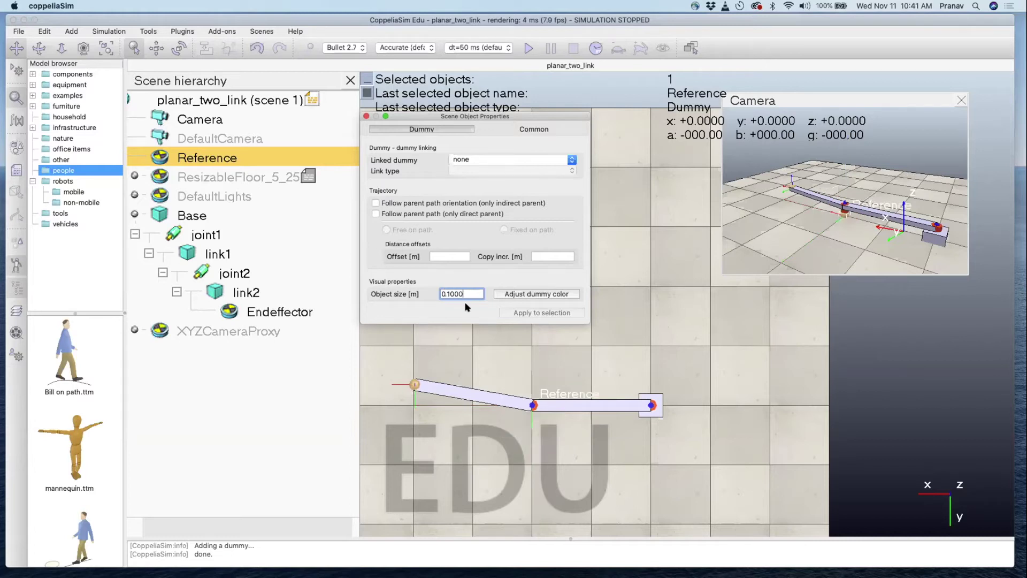
Drop the Reference dummy's ambient/diffuse red to 0.00 so it turns green
left_click(512, 296)
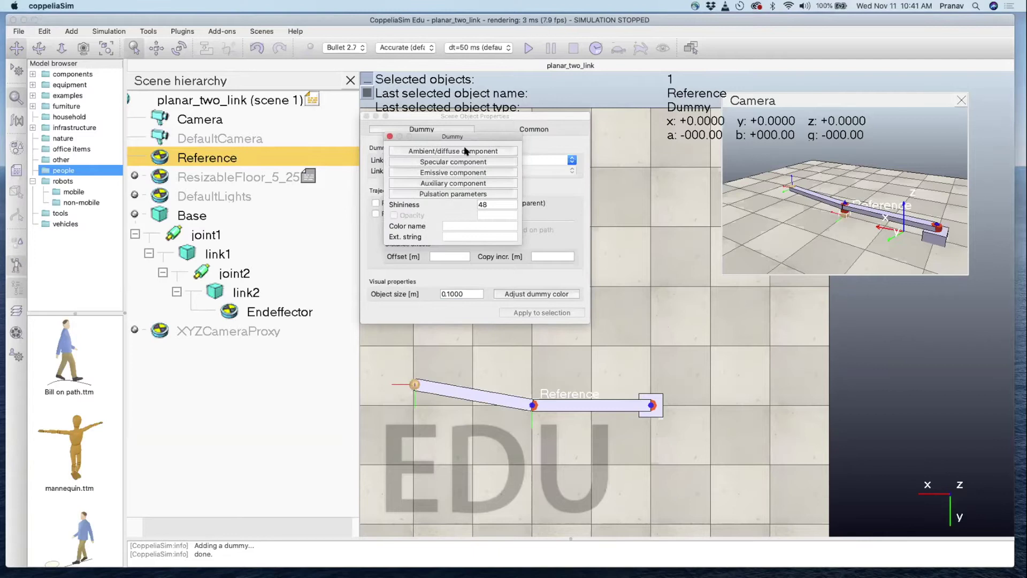
left_click(454, 151)
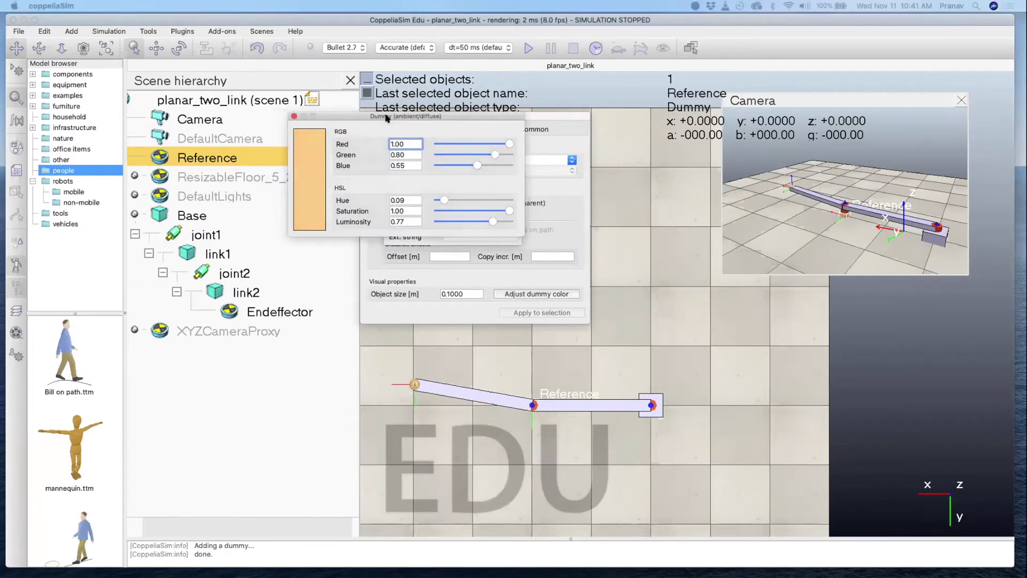
left_click_drag(577, 223, 373, 224)
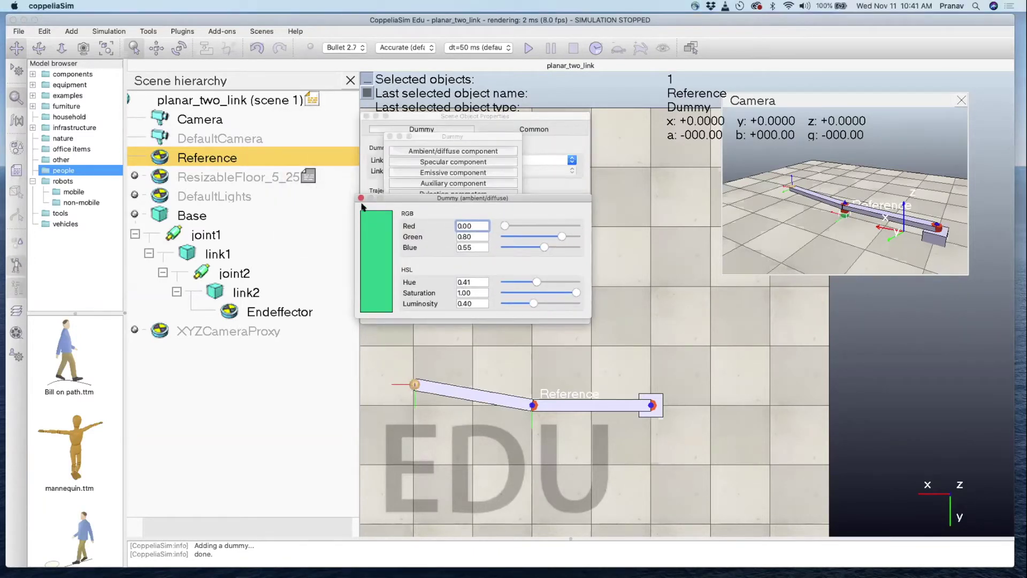
left_click(361, 197)
left_click(389, 136)
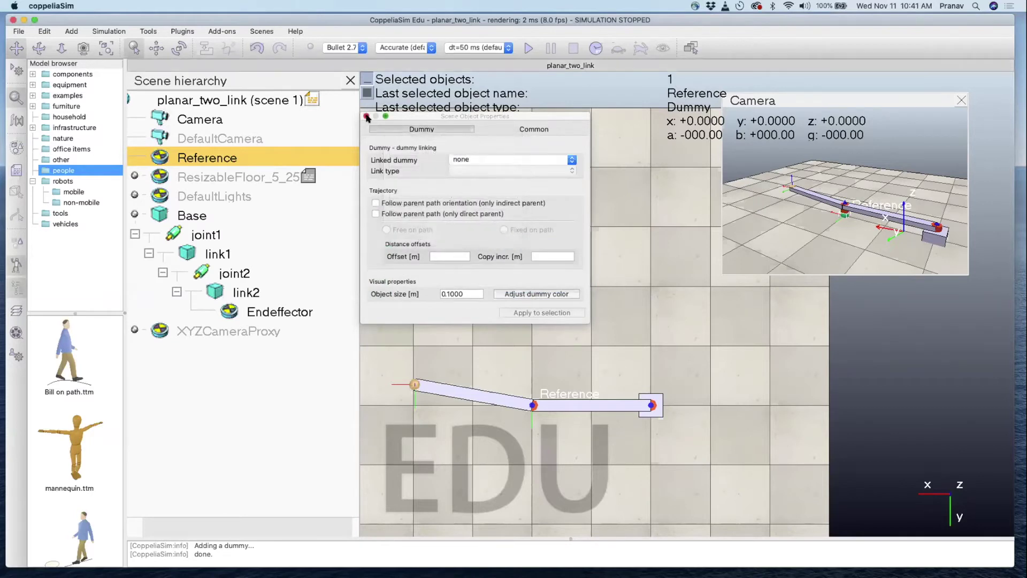
left_click(367, 117)
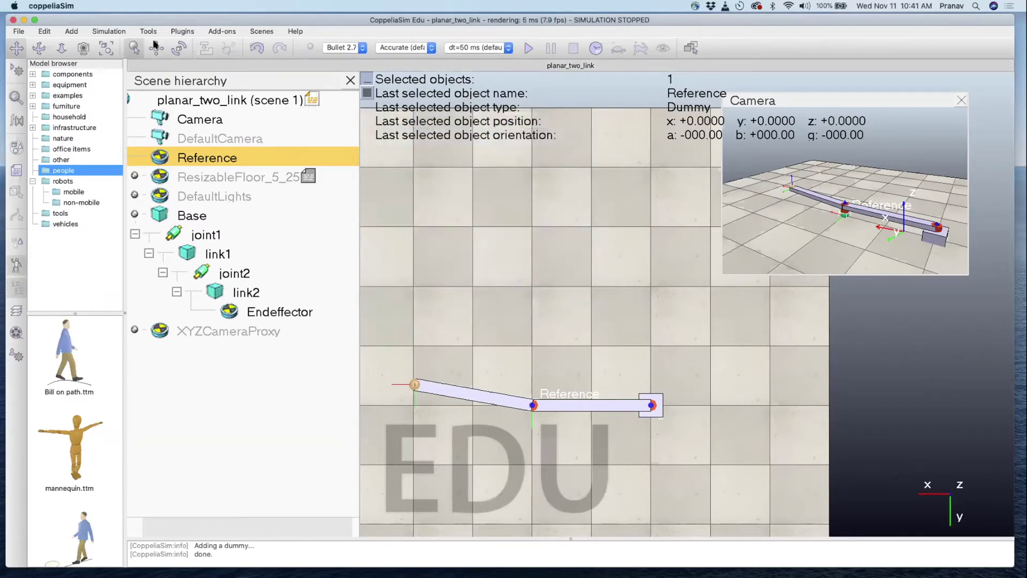
Drag Reference to world x 0.15, y -0.975, then select Endeffector to check it
left_click(156, 48)
left_click_drag(533, 405, 519, 287)
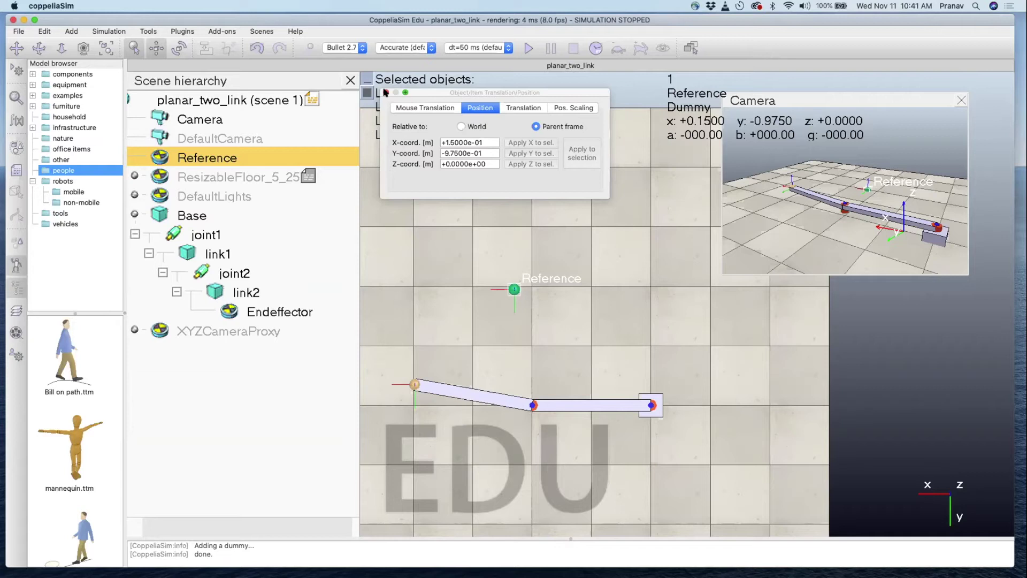
left_click(463, 127)
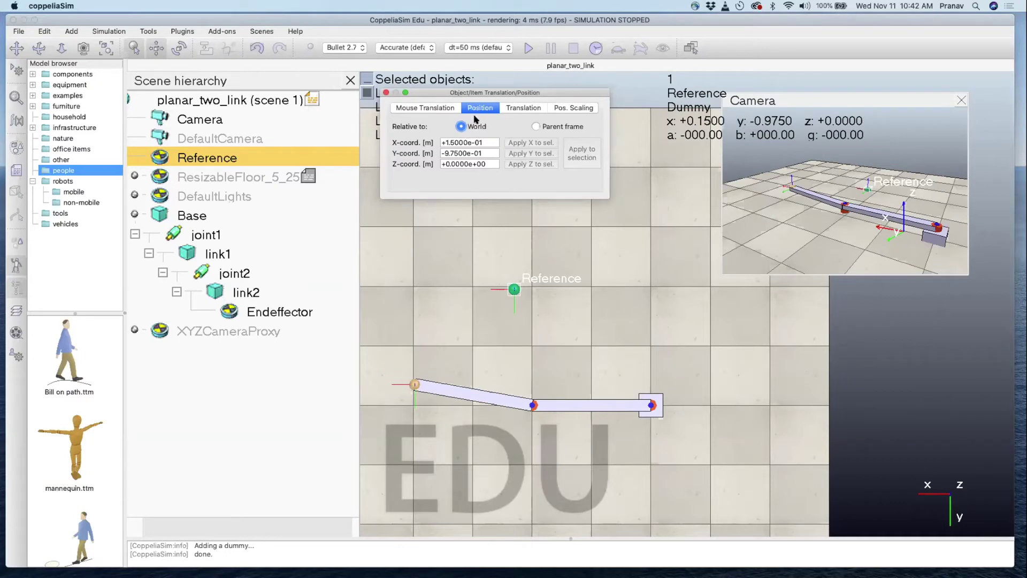
left_click_drag(485, 161, 443, 166)
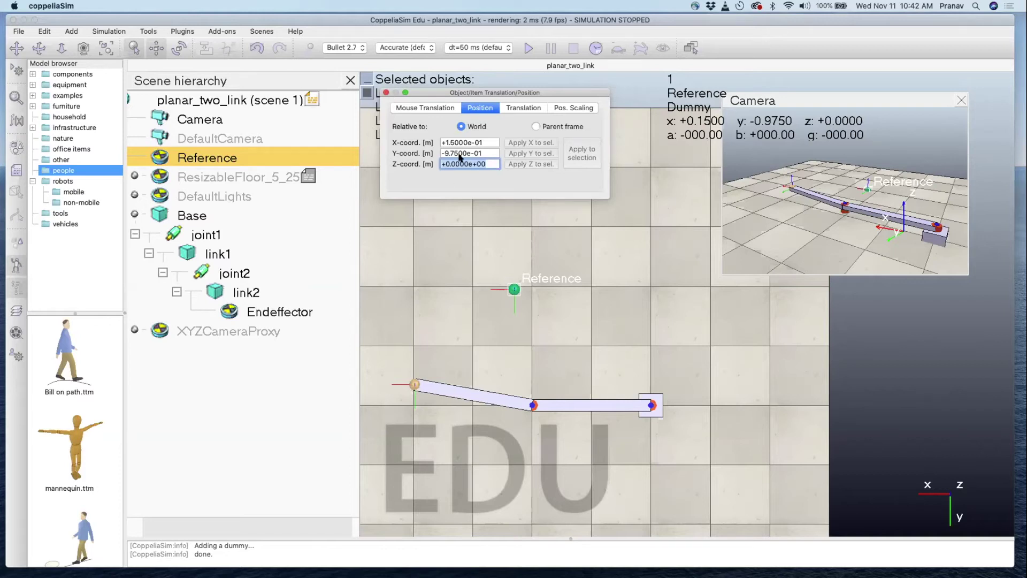
left_click(387, 93)
left_click(228, 311)
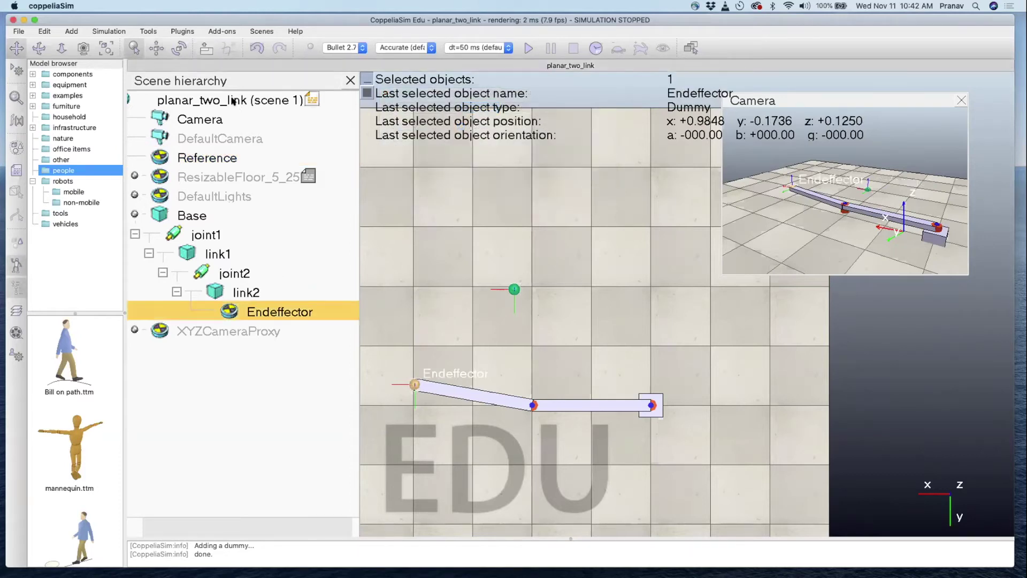
Read the Endeffector's Z coordinate, then select the Reference dummy
left_click(156, 49)
left_click_drag(488, 164, 430, 163)
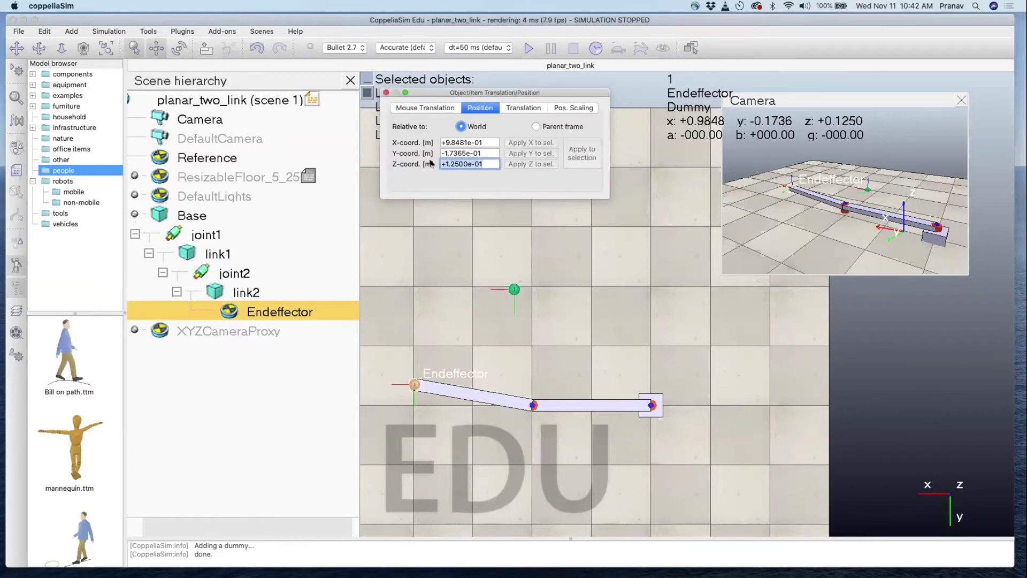
left_click(386, 93)
left_click(194, 160)
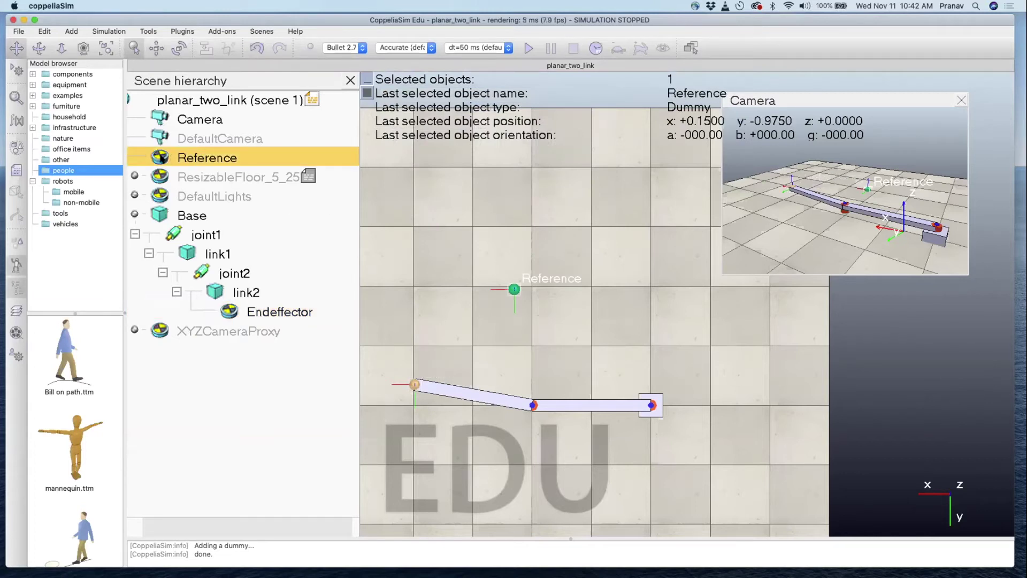
double_click(160, 157)
left_click(367, 116)
Set the Reference dummy's Z coordinate to 0.125
left_click(156, 48)
left_click(471, 164)
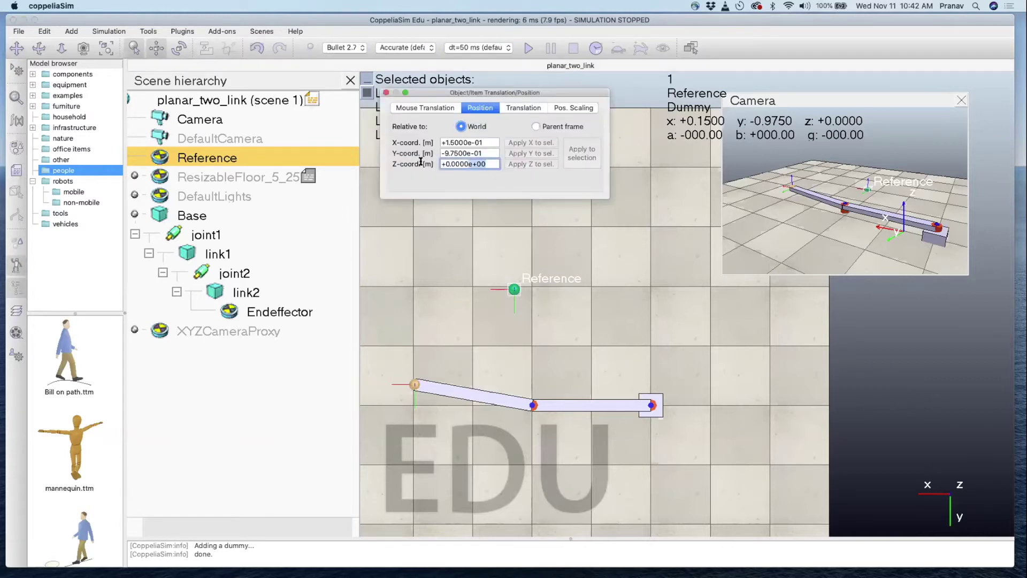
type("0.125")
key("Return")
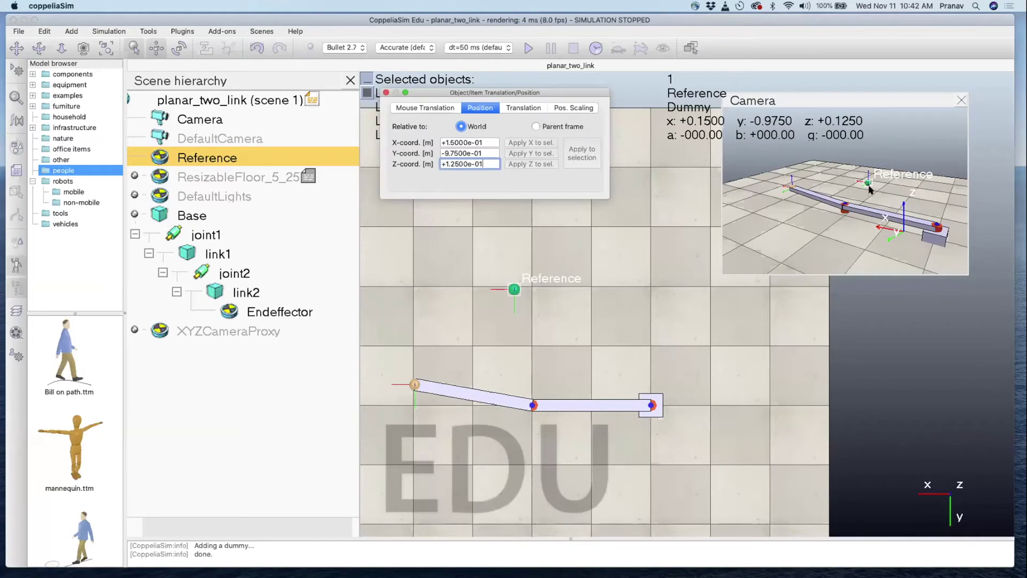
left_click(386, 92)
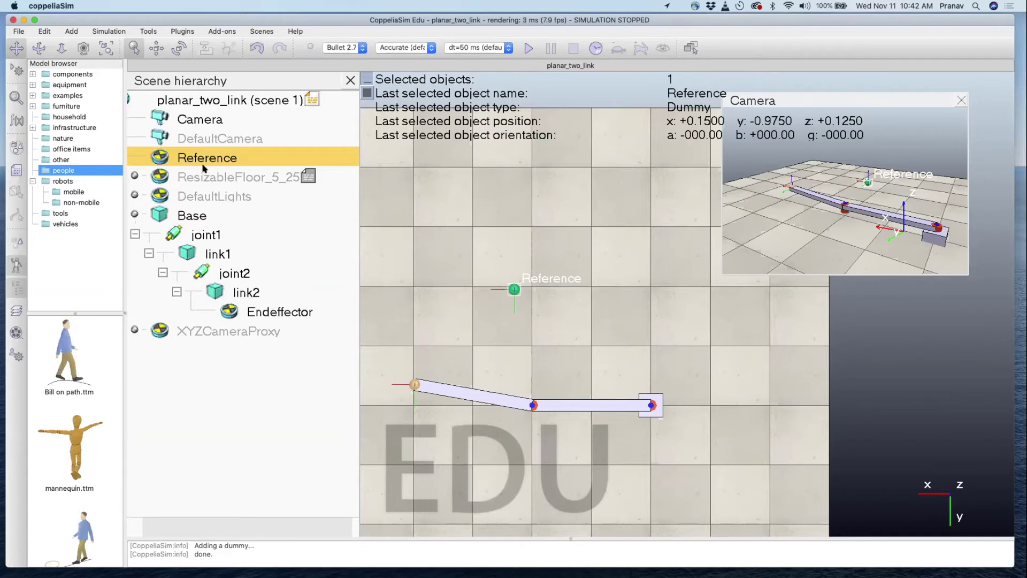
Link Endeffector and Reference as an IK tip–target pair, then bring up the Calculation Modules window
left_click(251, 313, "ctrl")
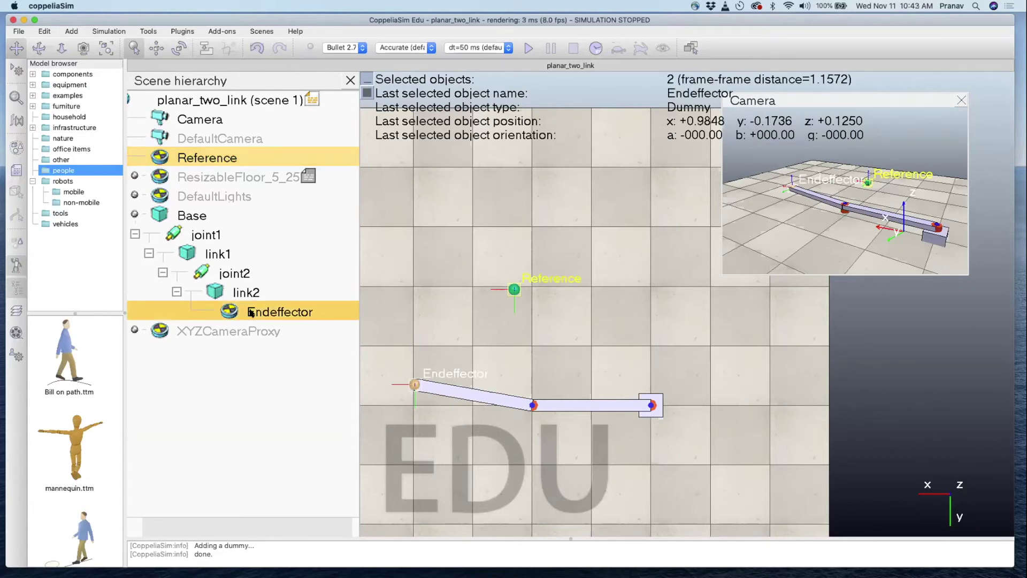
right_click(237, 160)
mouse_move(256, 206)
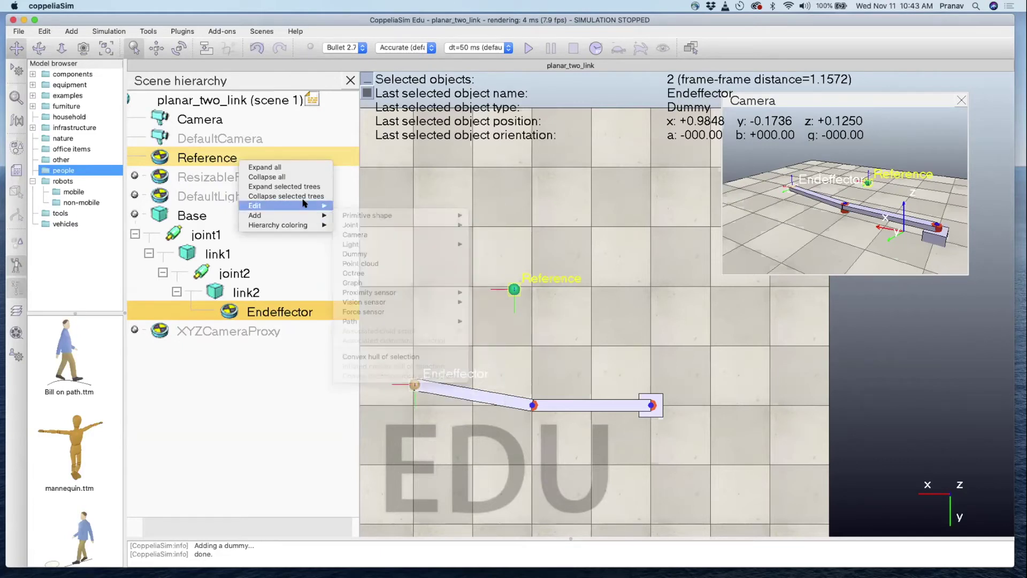
mouse_move(375, 296)
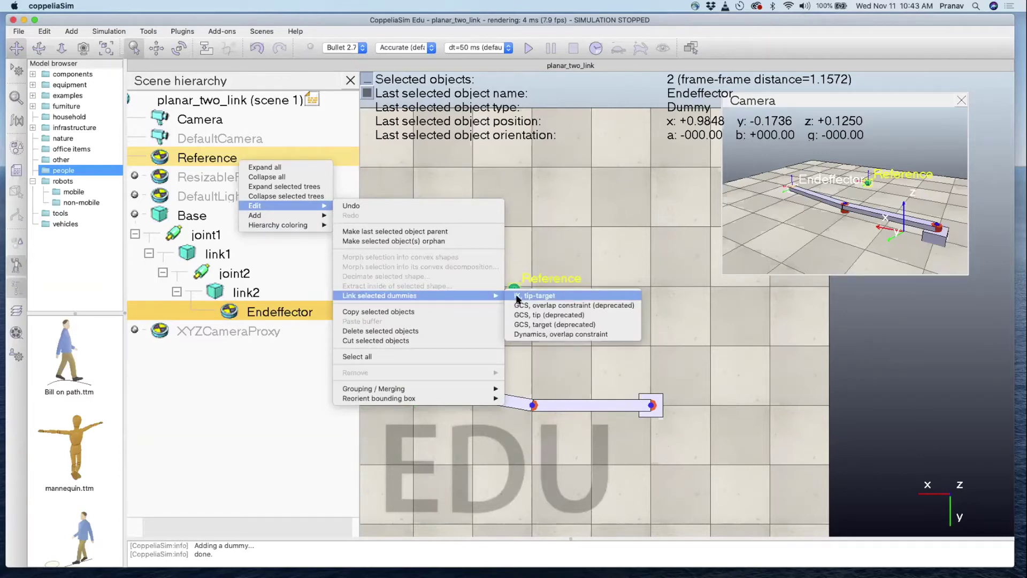
left_click(535, 296)
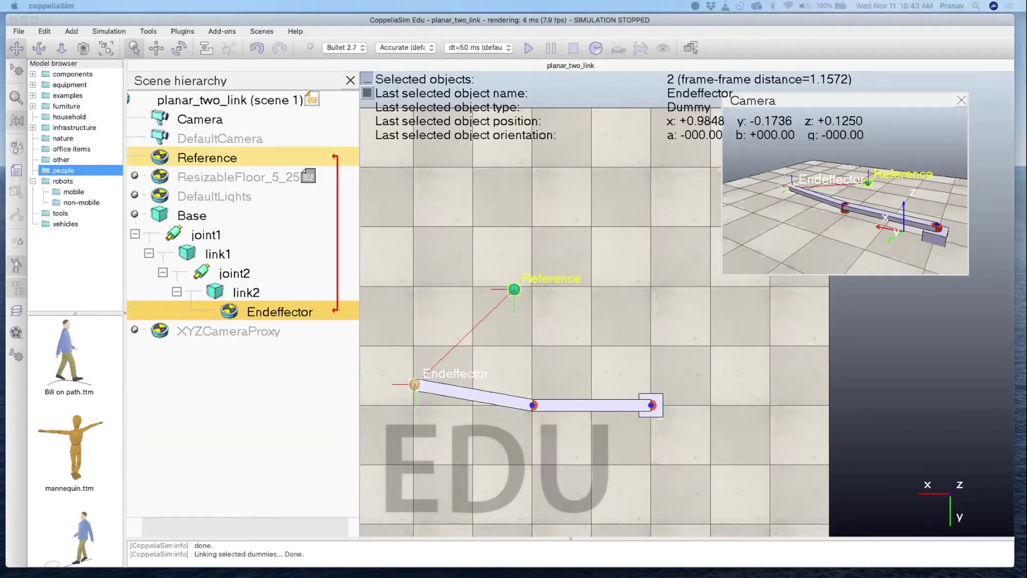
left_click(16, 120)
left_click_drag(276, 197, 555, 121)
On the Kinematics page, add a new IK group and open its IK element list
left_click(564, 131)
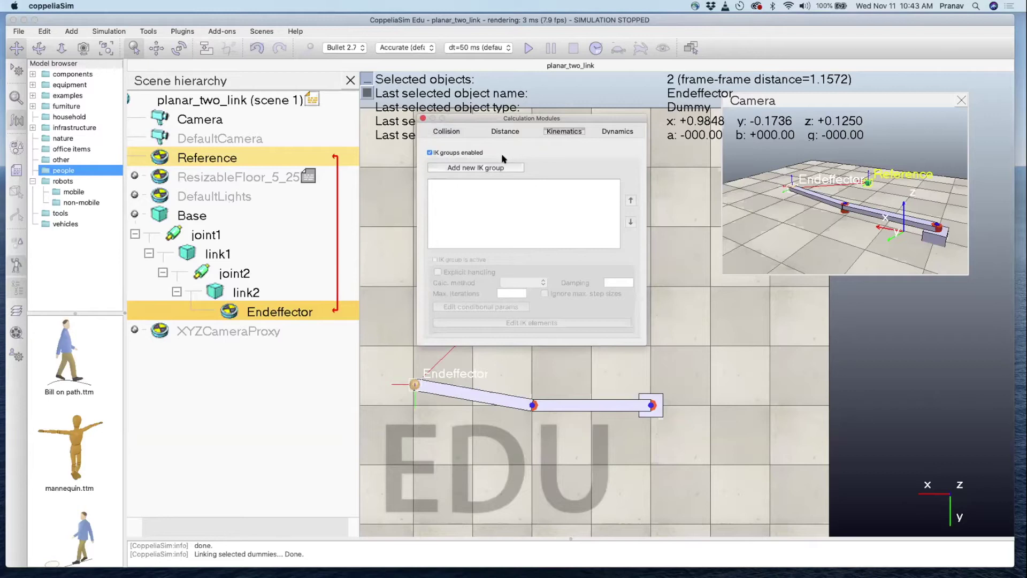
left_click(495, 167)
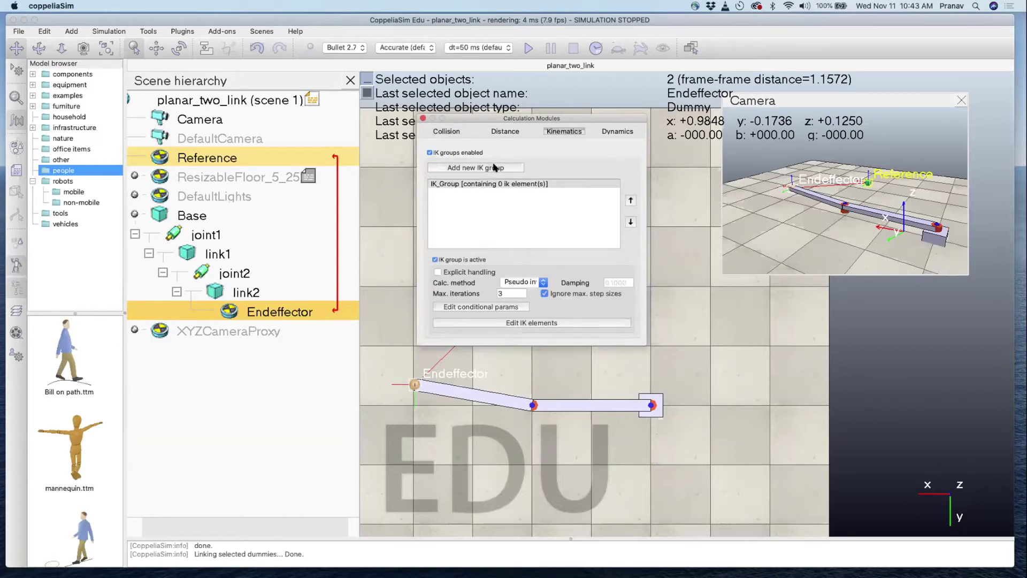
left_click(499, 323)
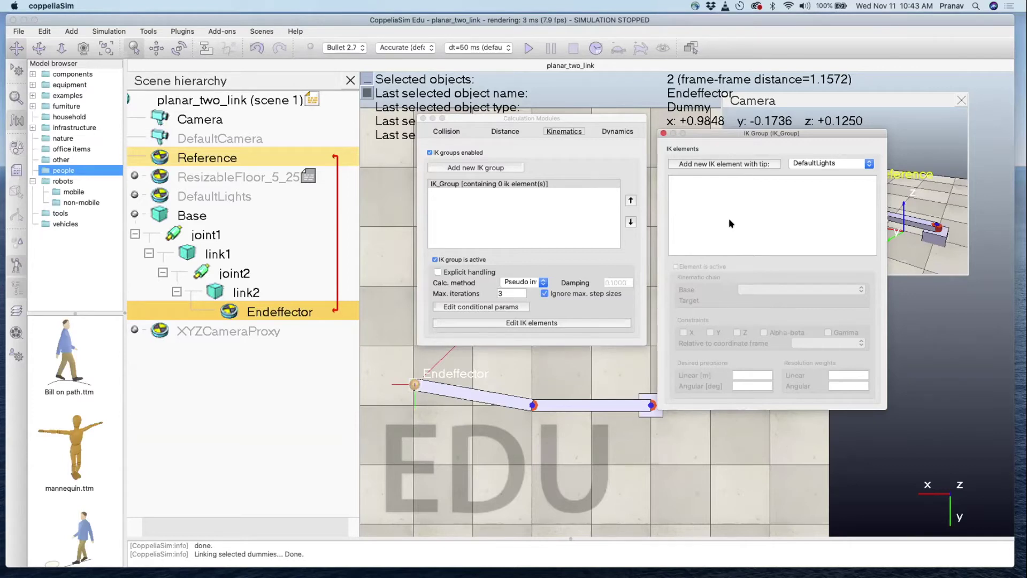
Add a Reference-tip IK element constrained to X and Y only, then close both dialogs
left_click(812, 163)
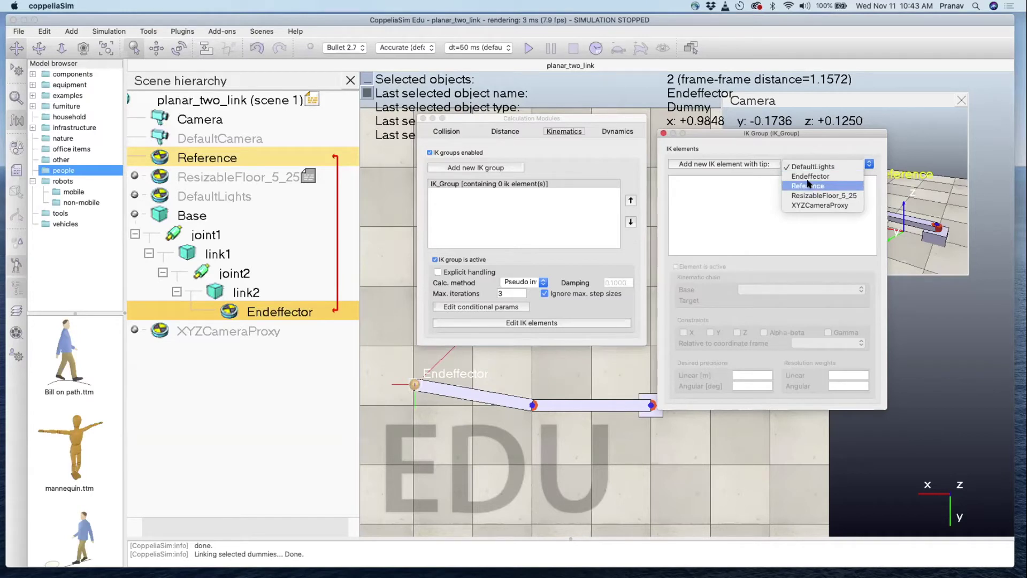
left_click(808, 185)
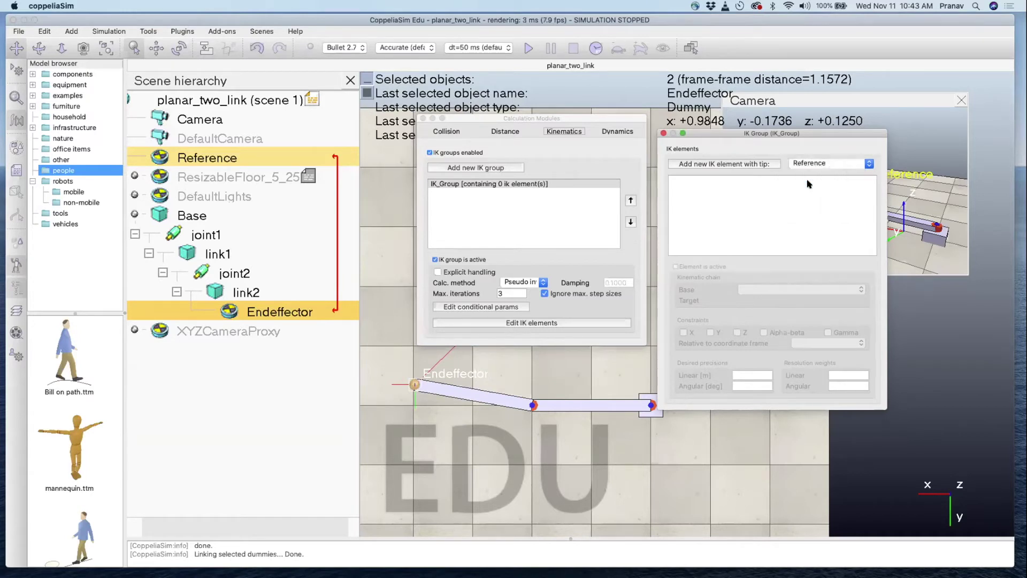
left_click(752, 165)
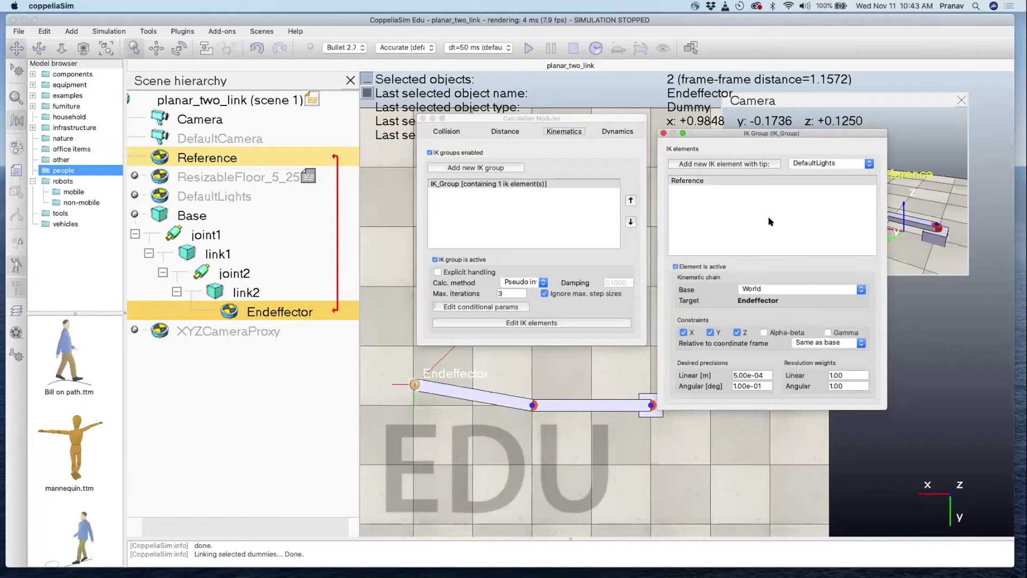
left_click(696, 181)
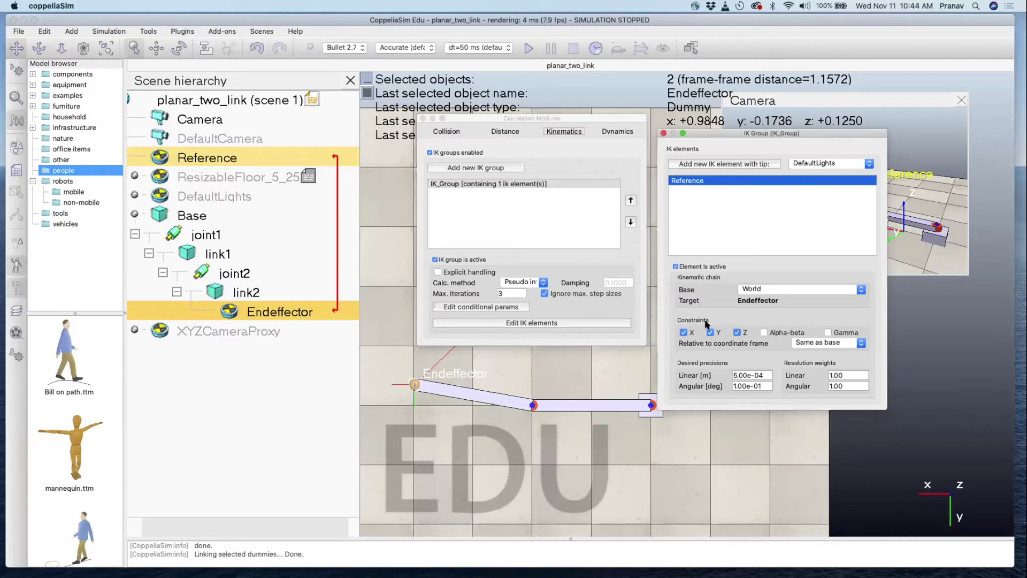
left_click(738, 332)
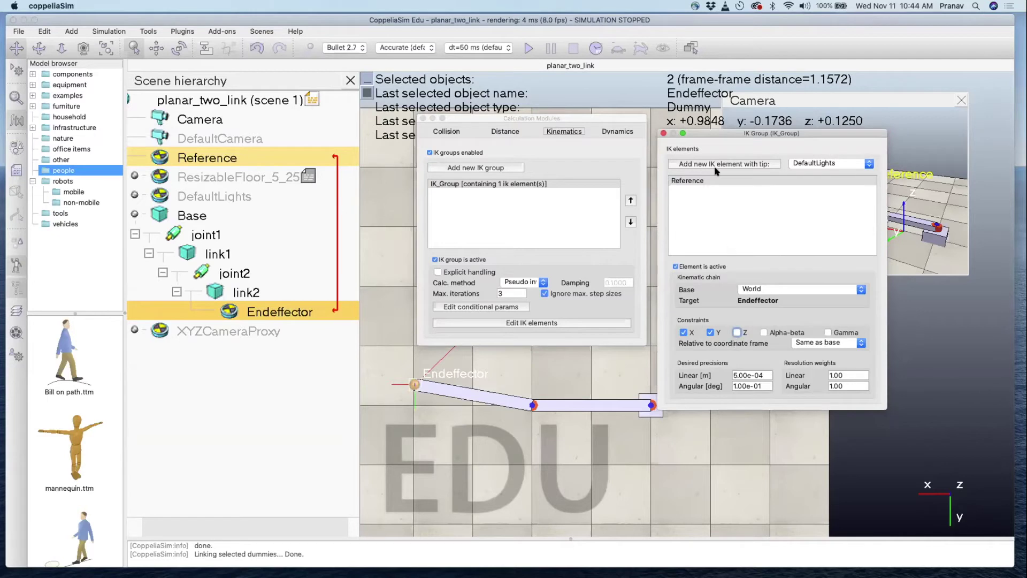
left_click(663, 132)
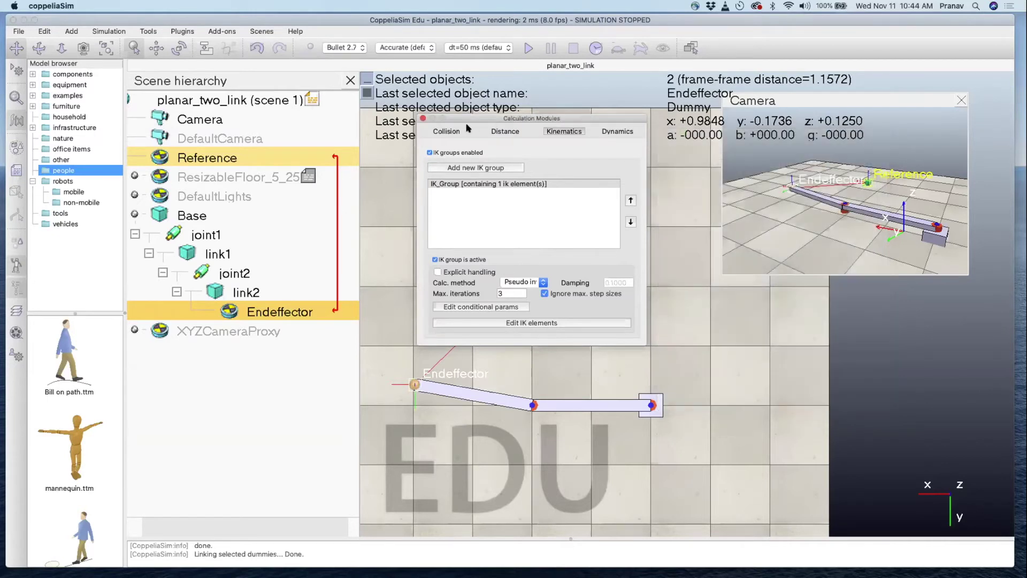
left_click(424, 118)
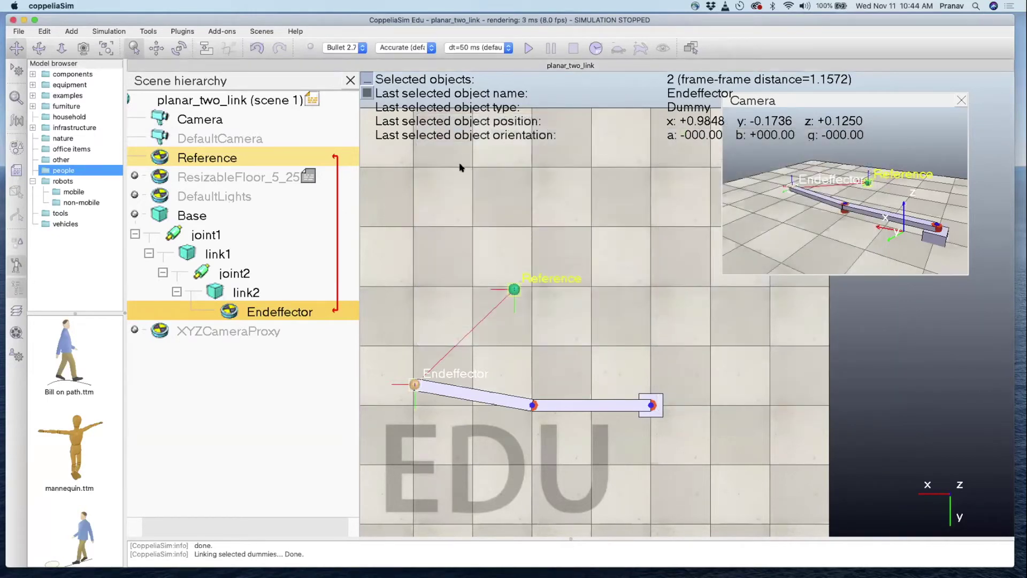
Run a brief test simulation and stop it
left_click(529, 49)
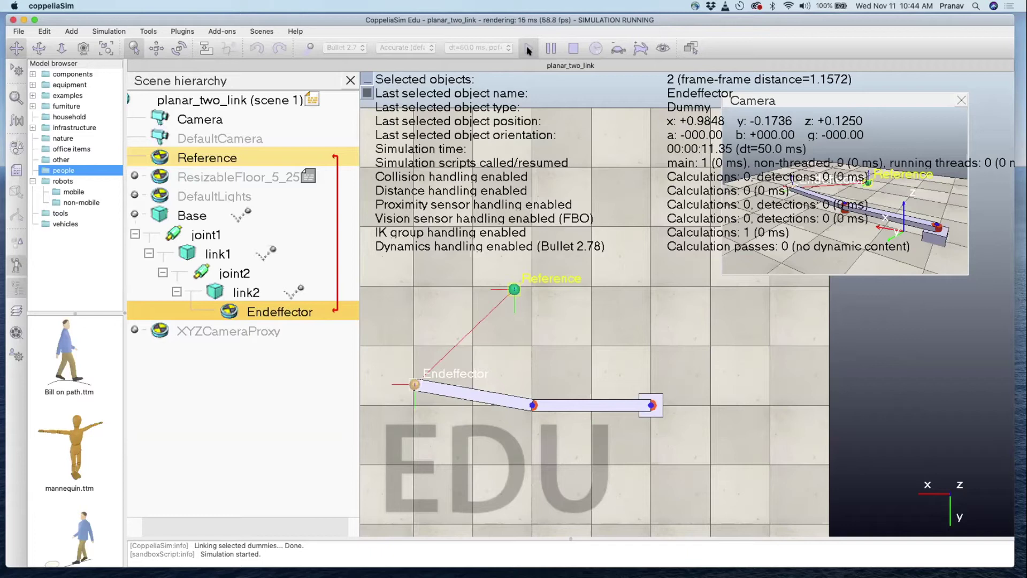
left_click(572, 49)
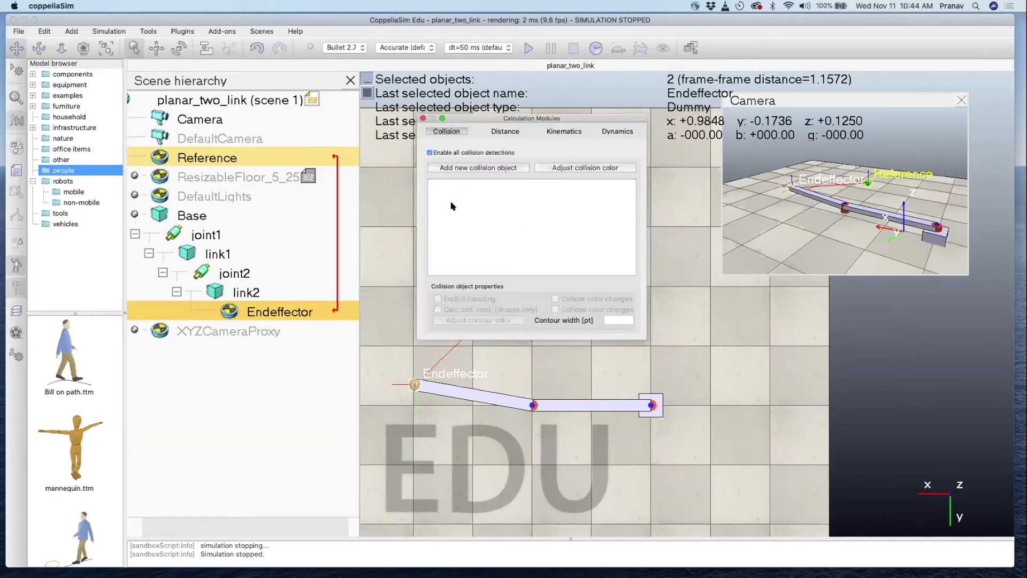
Open IK_Group's element editor and delete the Reference IK element
left_click(16, 121)
left_click(564, 131)
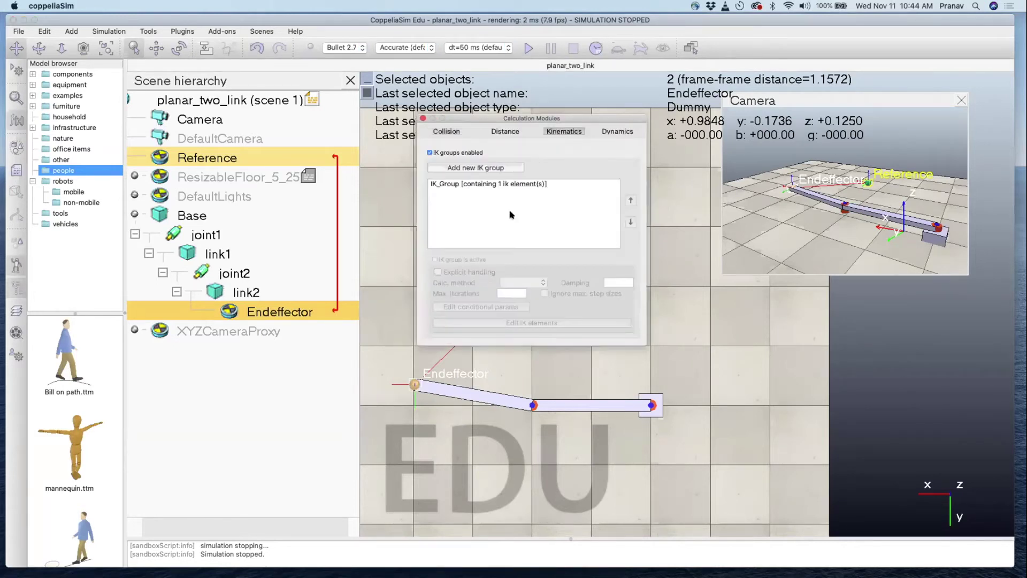
left_click(493, 184)
left_click(493, 323)
left_click(697, 180)
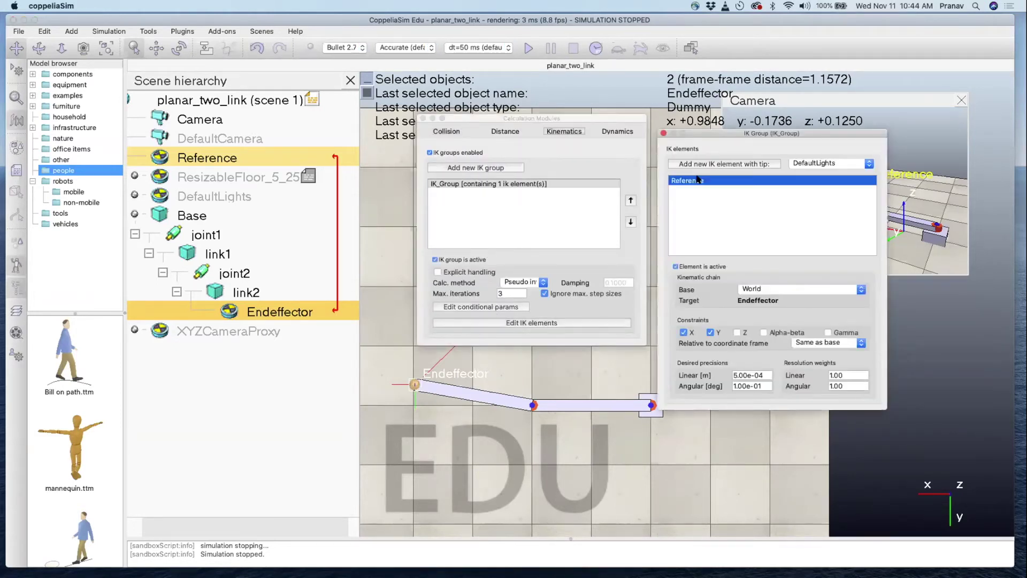
key("Delete")
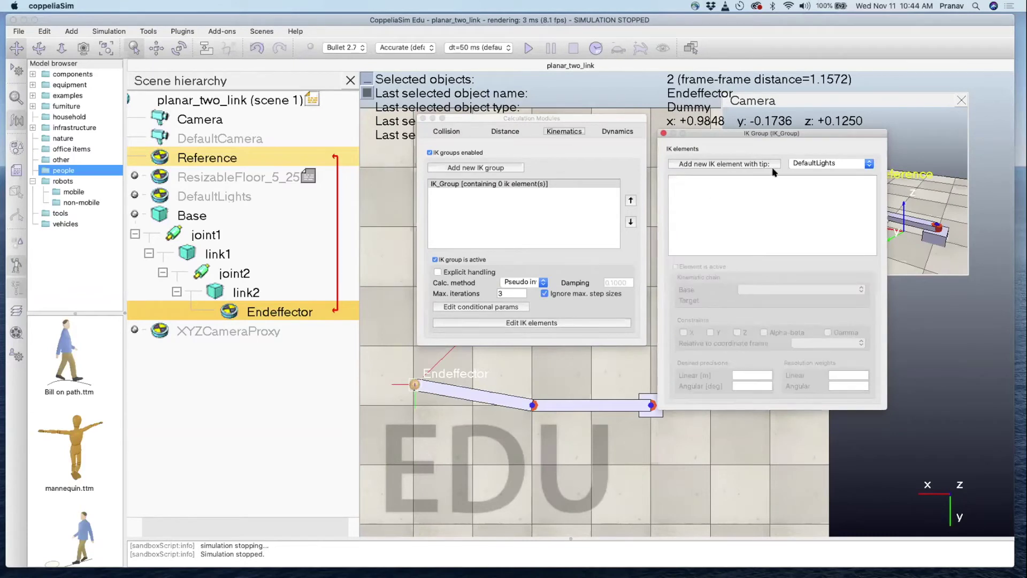
Add an Endeffector-tip IK element constrained to X and Y, close the editor, and start the simulation
left_click(793, 167)
left_click(795, 177)
left_click(733, 163)
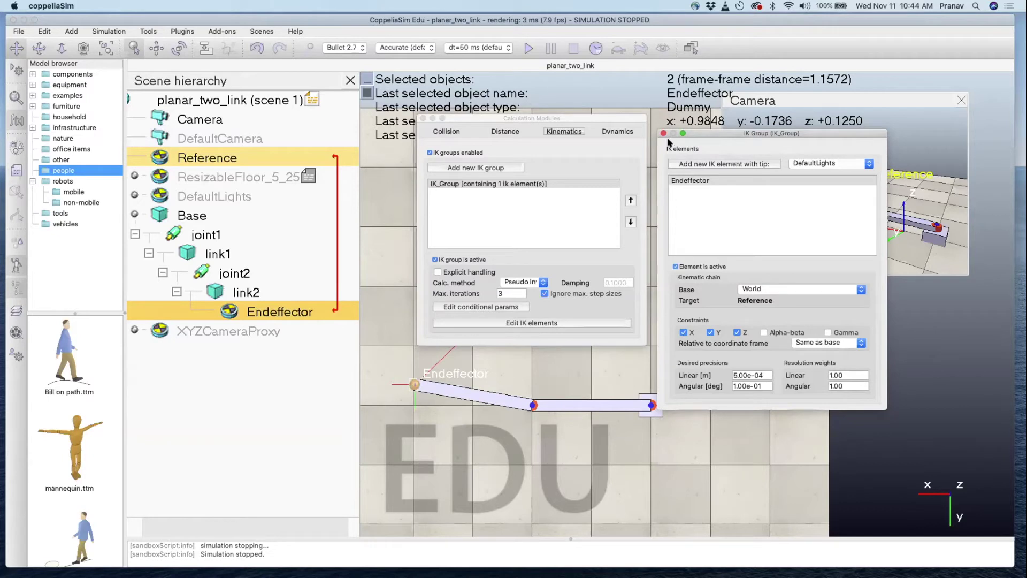
left_click(737, 333)
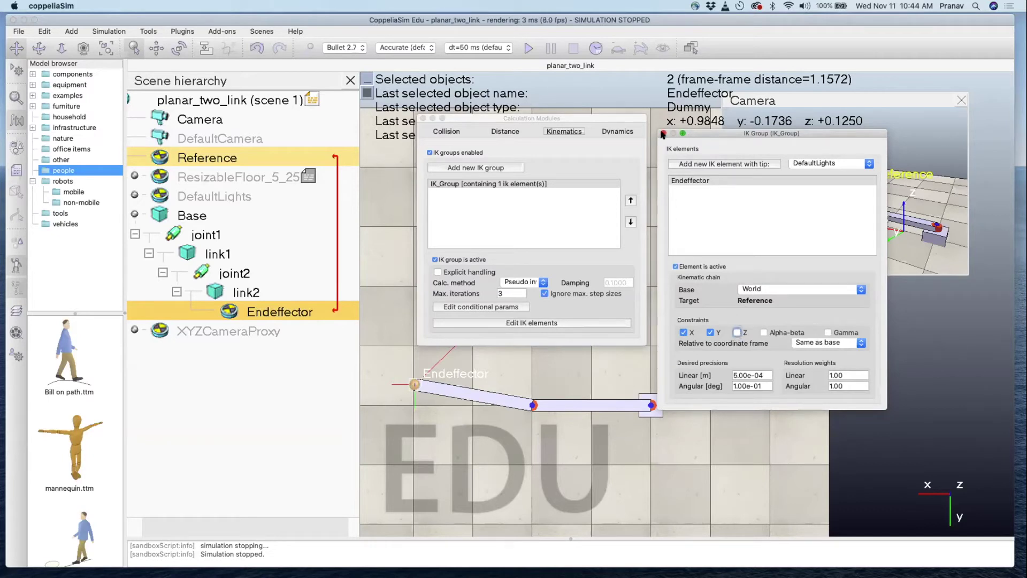
left_click(663, 133)
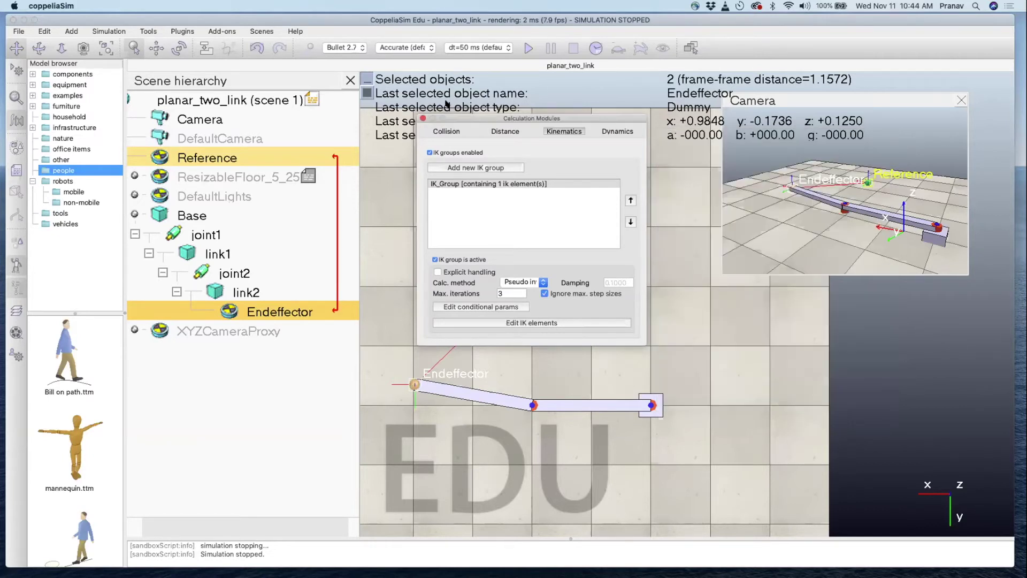
left_click(529, 47)
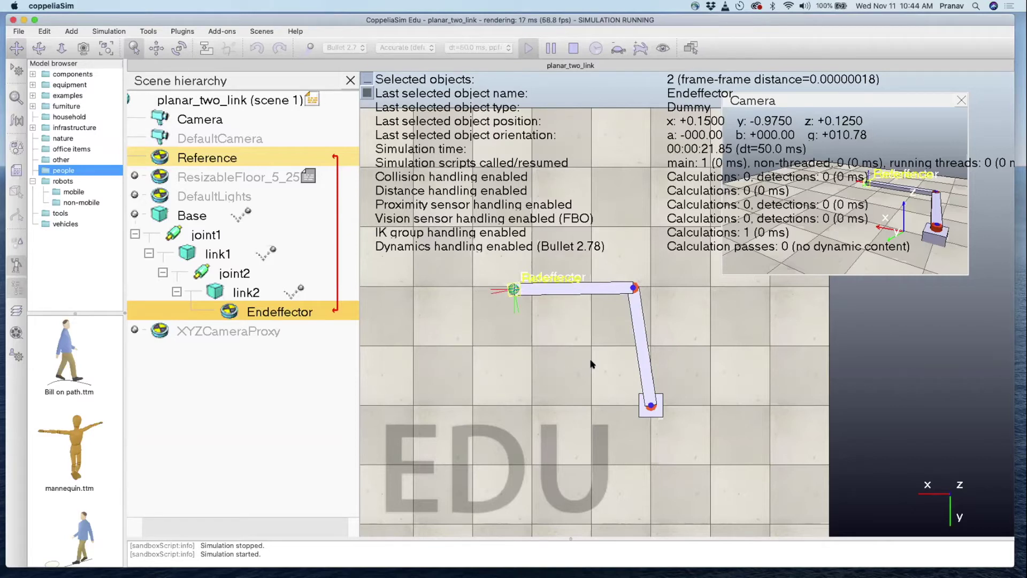
Drag the Reference dummy to three spots, watching the arm's tip follow, then stop the simulation
left_click(156, 47)
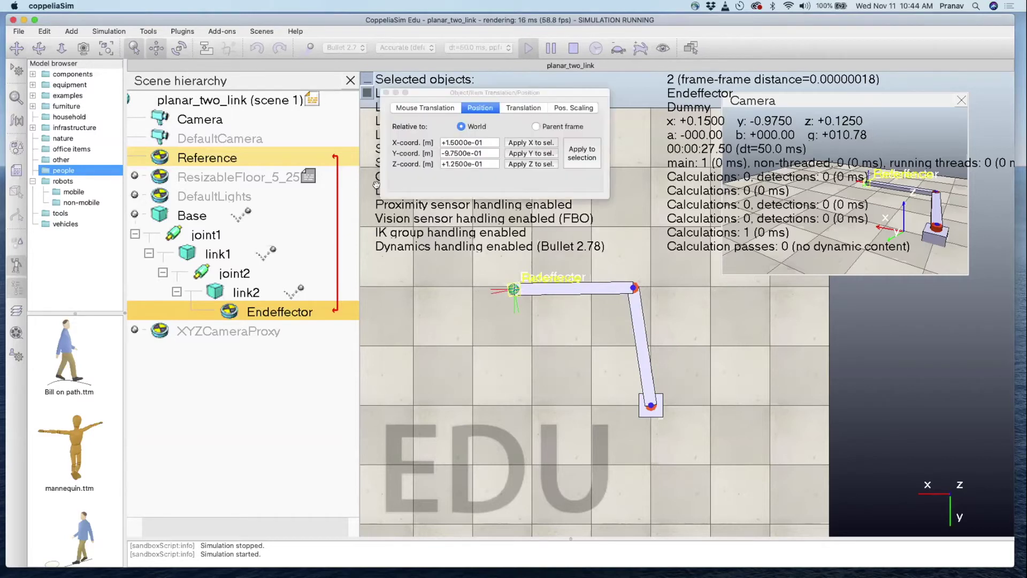
left_click_drag(456, 94, 435, 94)
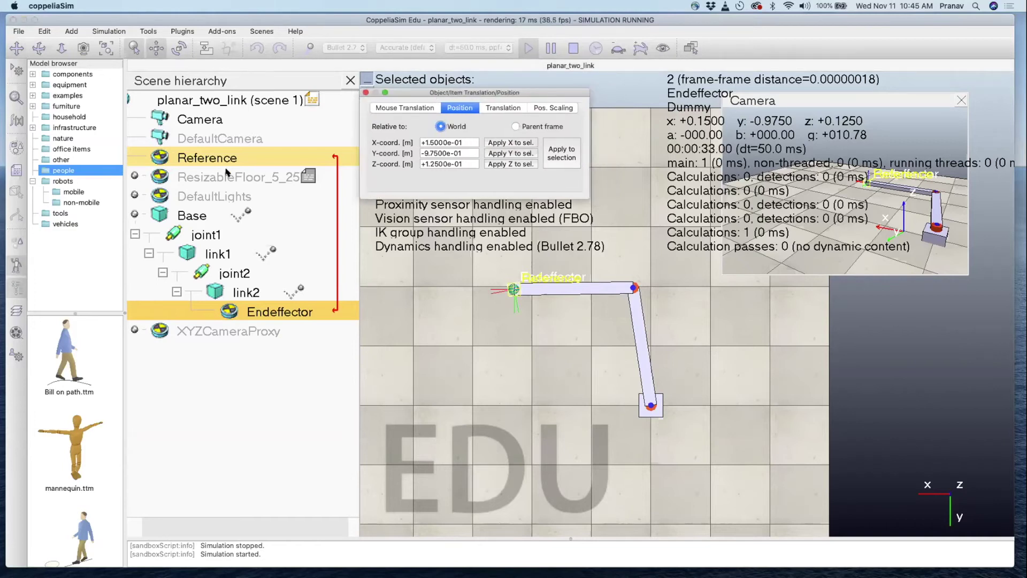
left_click(209, 159)
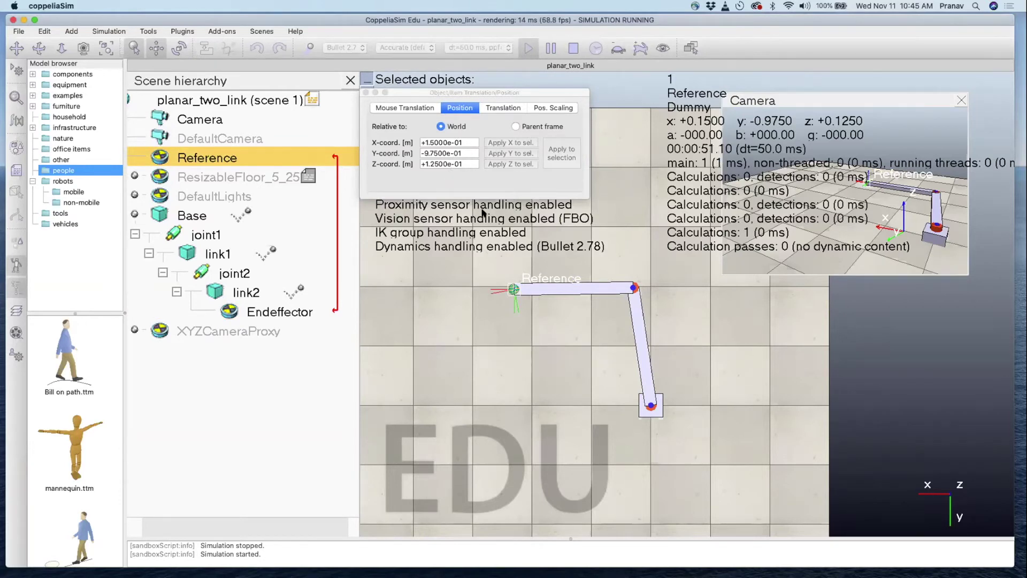
left_click_drag(513, 289, 482, 320)
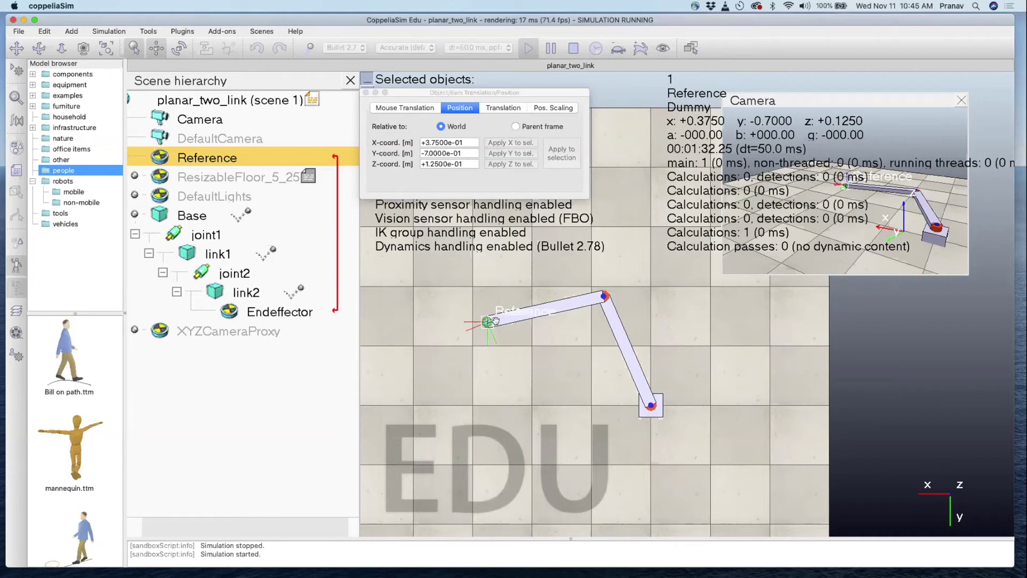
left_click_drag(480, 321, 389, 293)
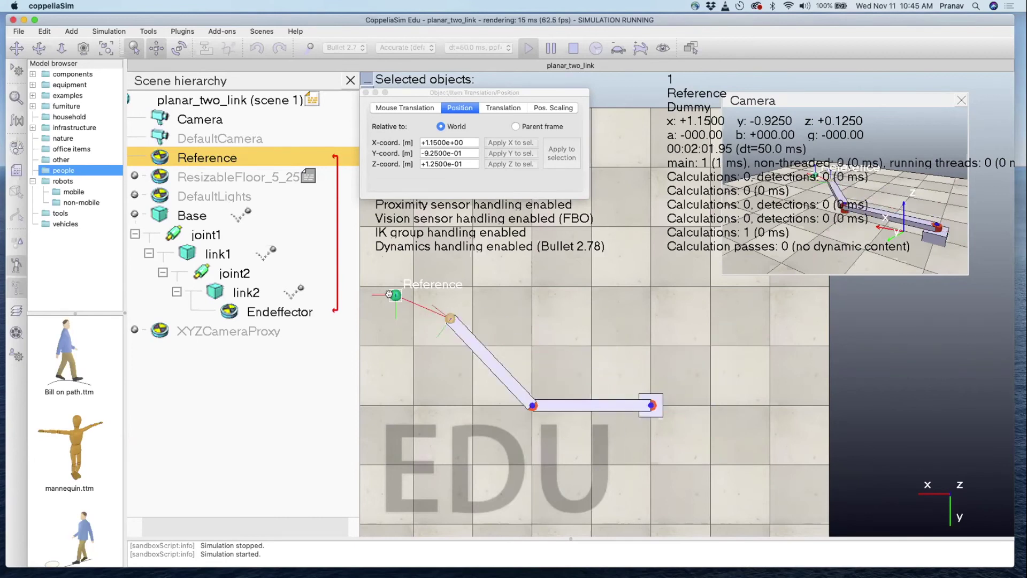
left_click_drag(389, 294, 497, 294)
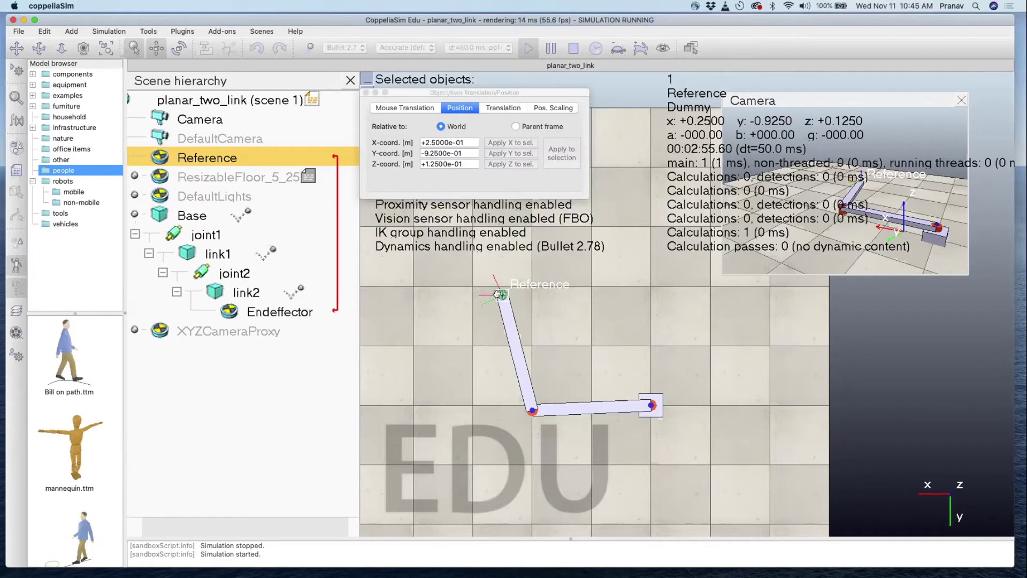
left_click(573, 49)
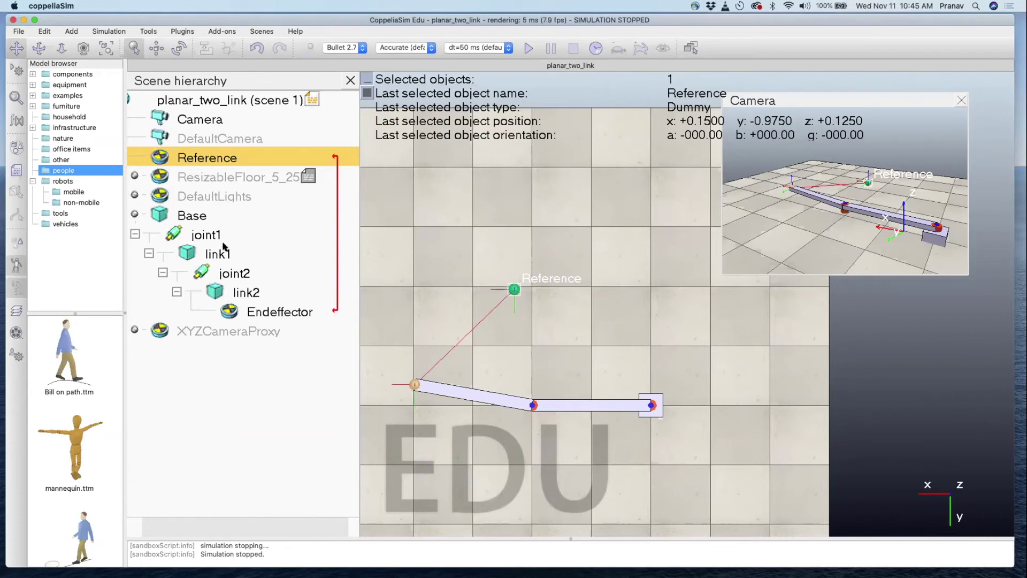
Insert a new Child script (non-threaded) through the Scripts dialog
left_click(16, 170)
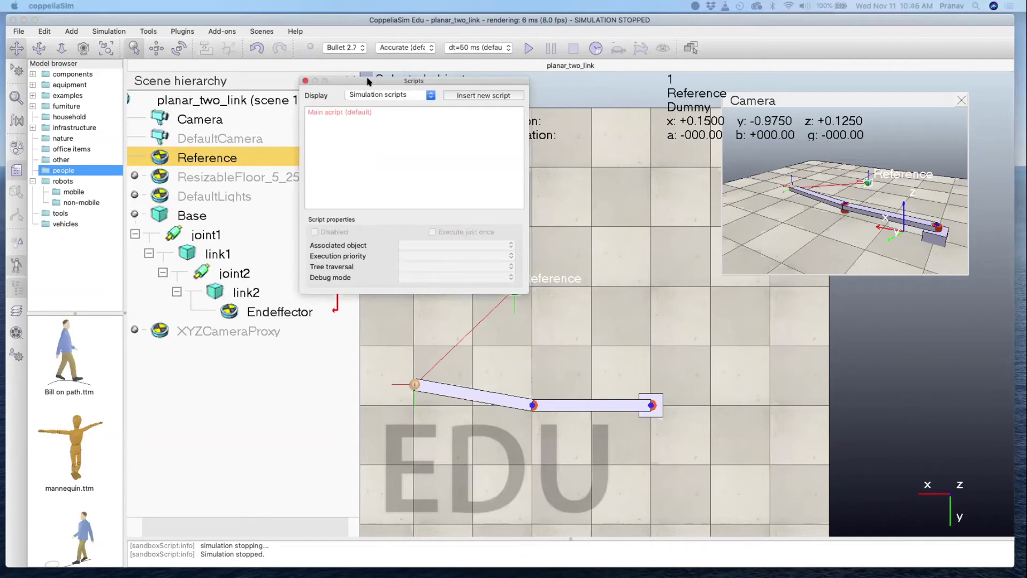
left_click(596, 103)
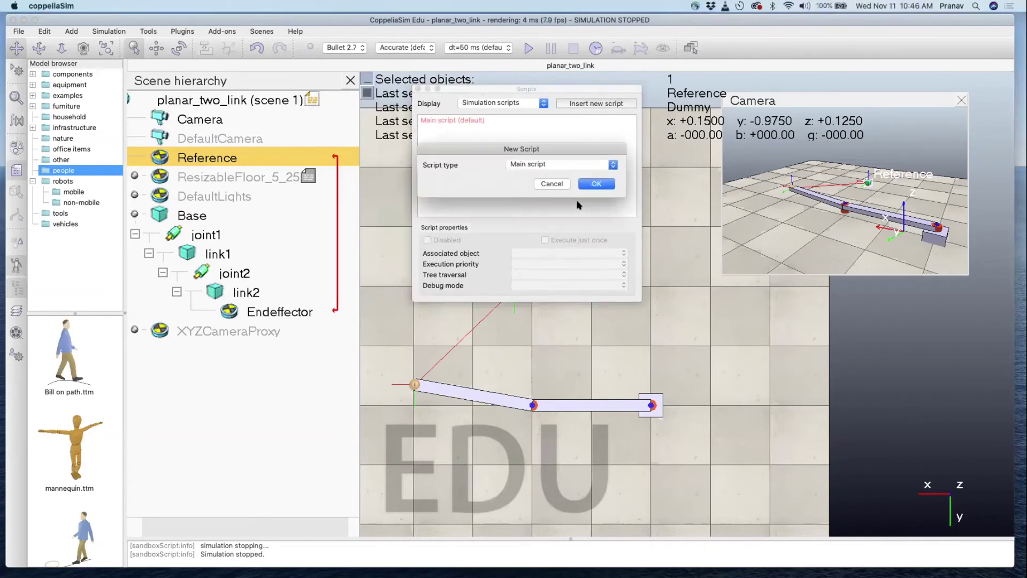
left_click(547, 168)
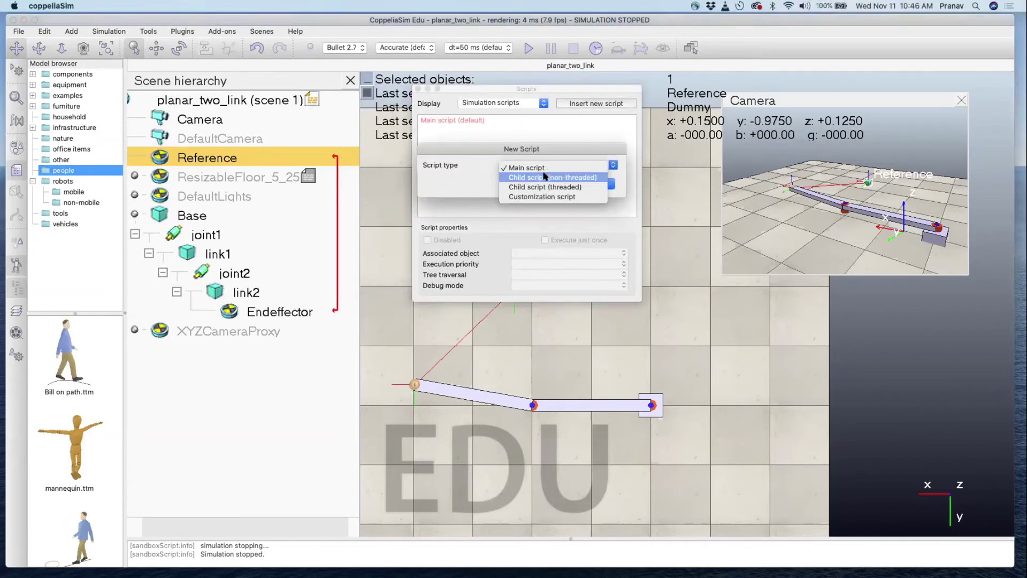
left_click(544, 177)
left_click(591, 186)
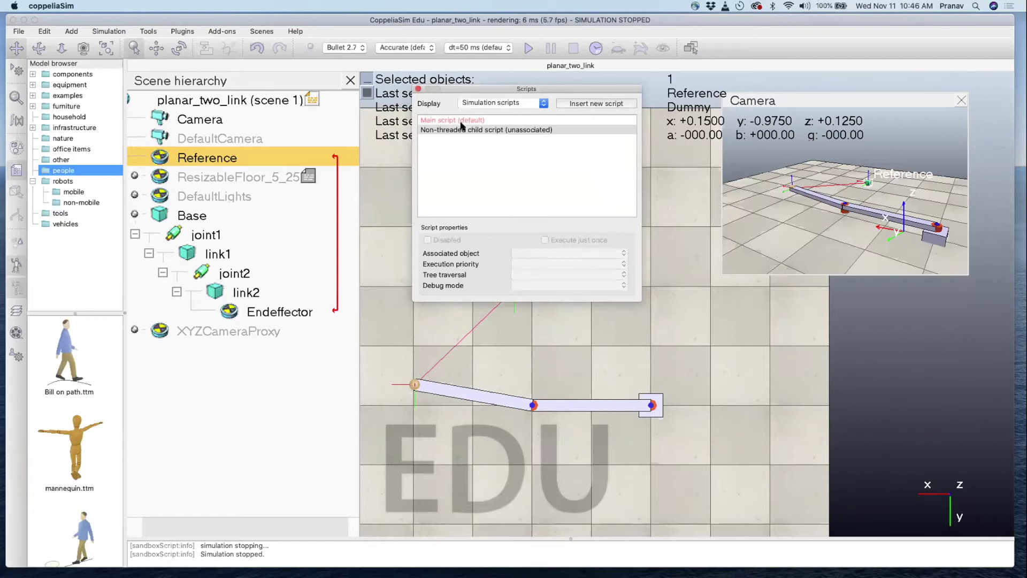